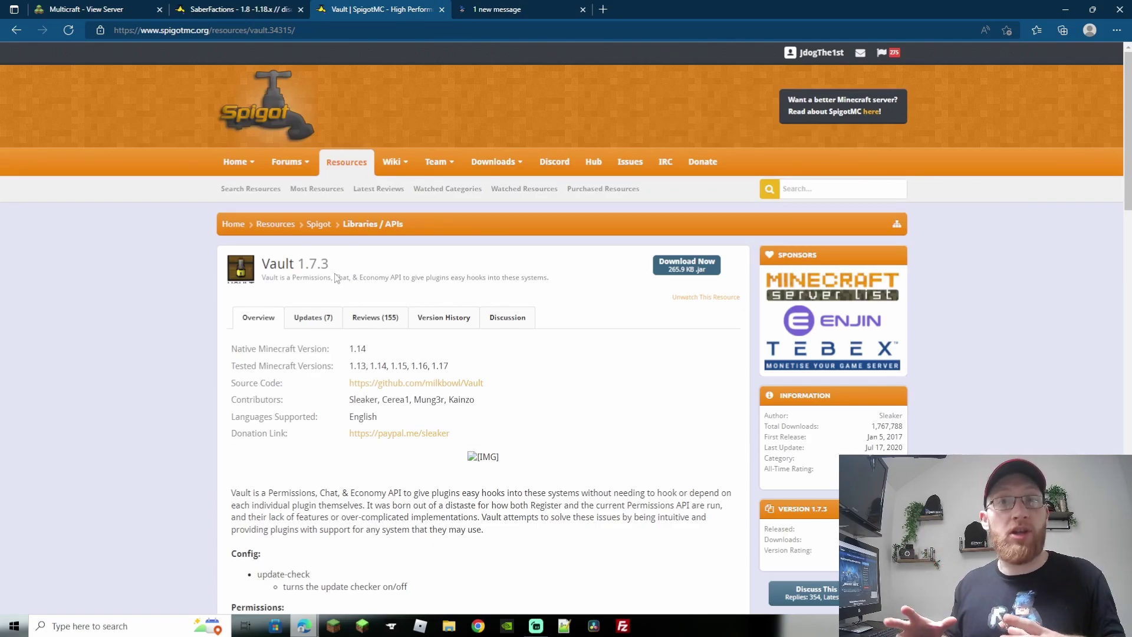
Step: Switch to the SaberFactions resource page and view its Unique Features section
key("ctrl+shift+Tab")
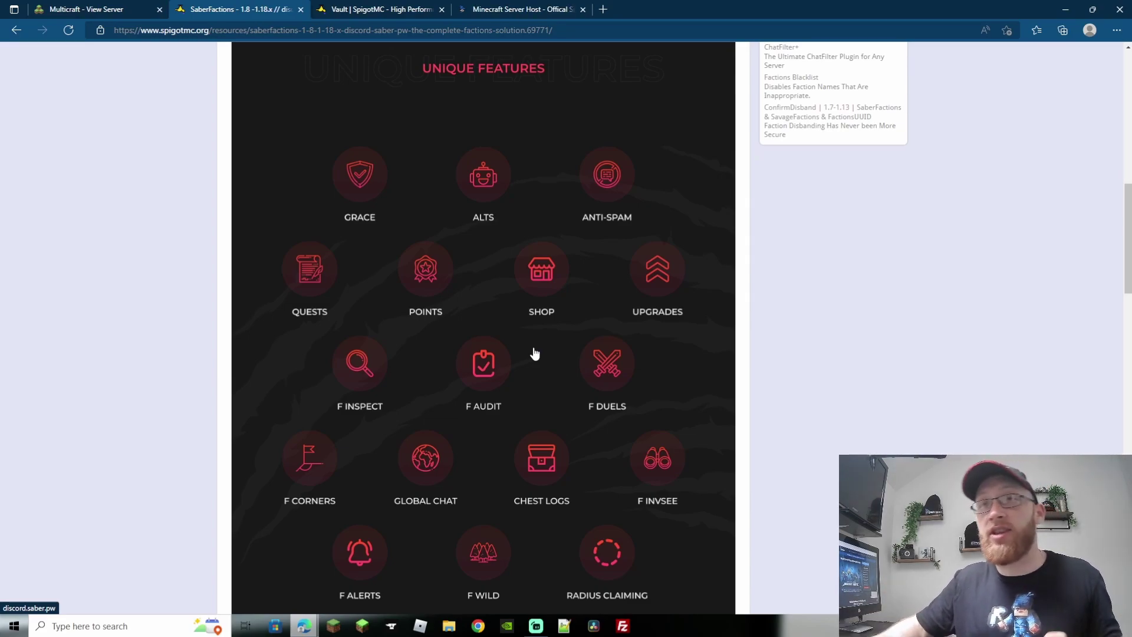
Step: Look at the Vault 1.7.3 plugin page, then go to the SeekaHost HavoCraft server panel
scroll(585, 285, "up", 20)
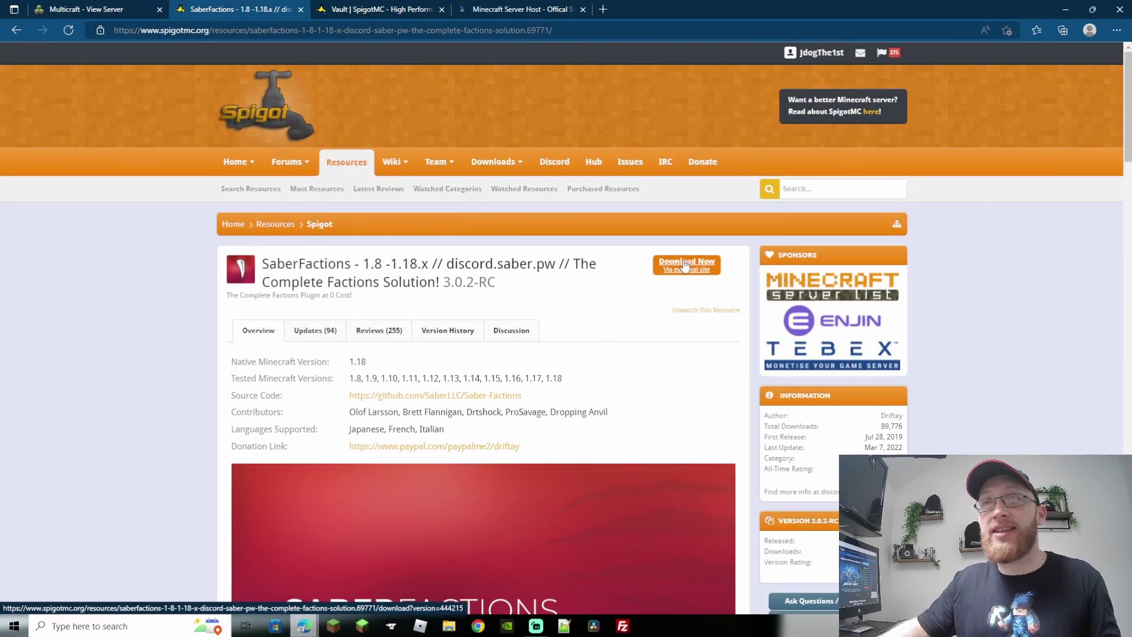
left_click(378, 9)
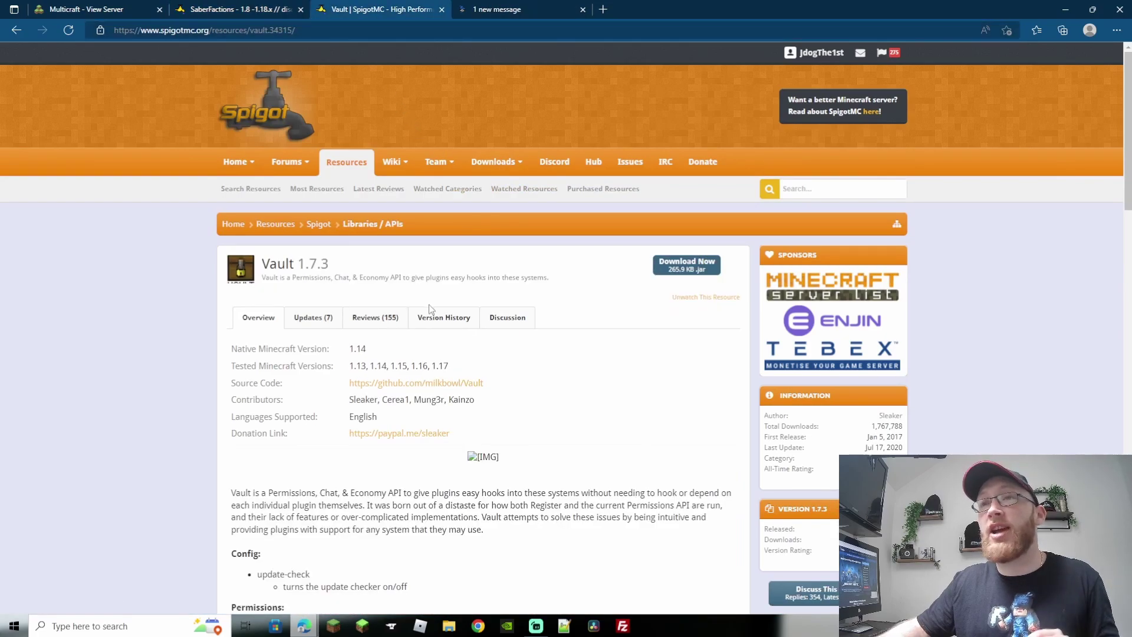
key("ctrl+1")
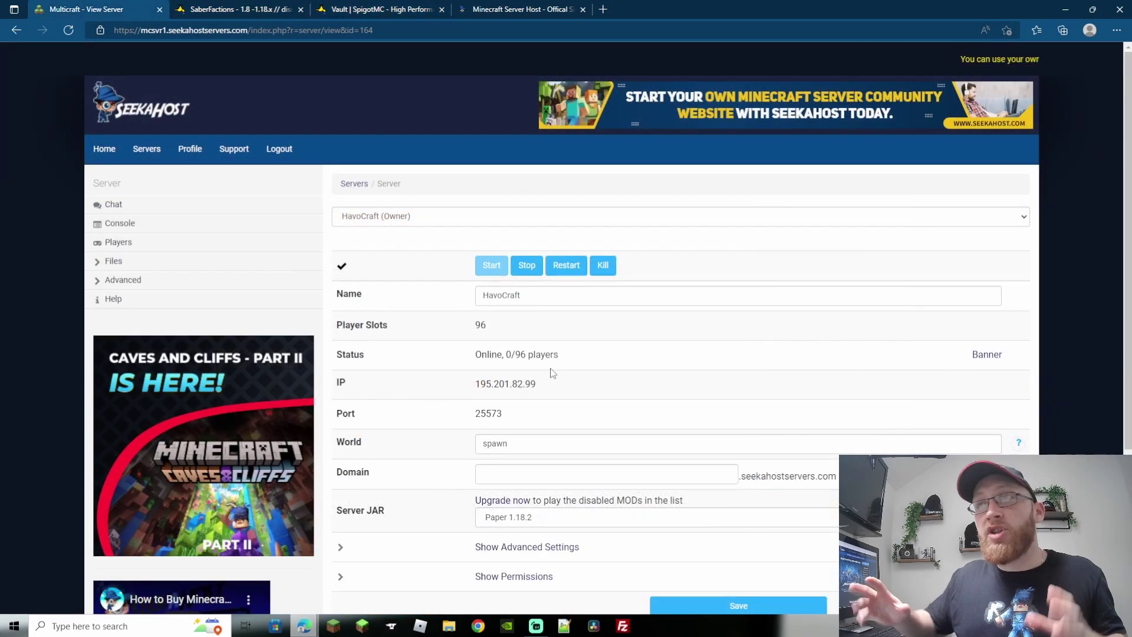
Step: Stop the HavoCraft server from the Multicraft panel
left_click(524, 270)
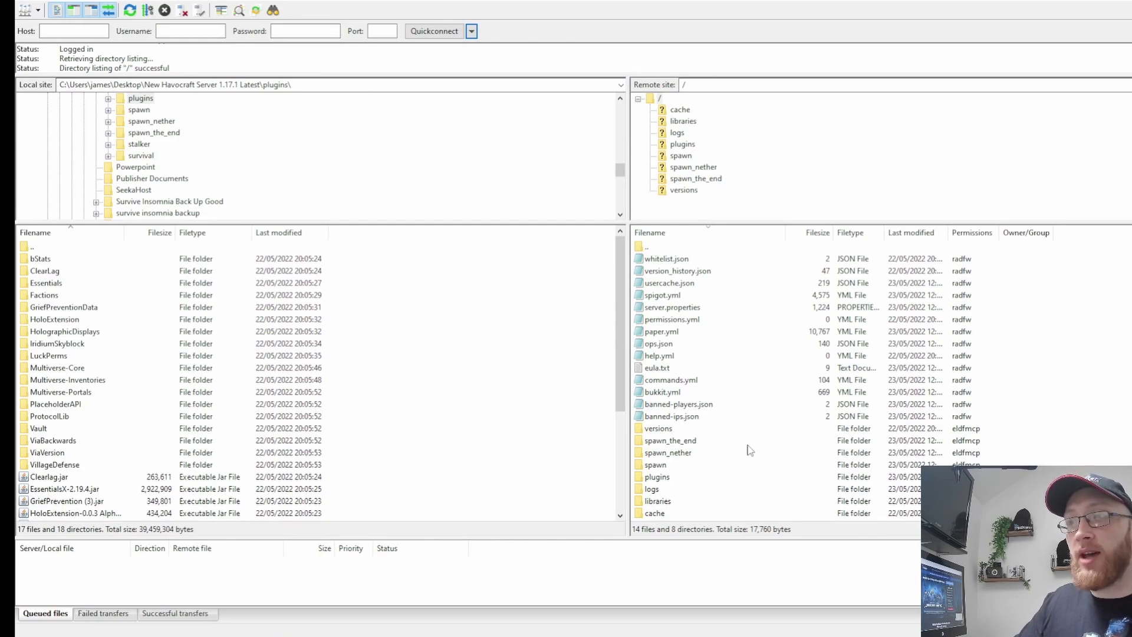
Step: Upload SaberFactions.jar and Vault.jar from the local folder into the server's /plugins folder
double_click(656, 477)
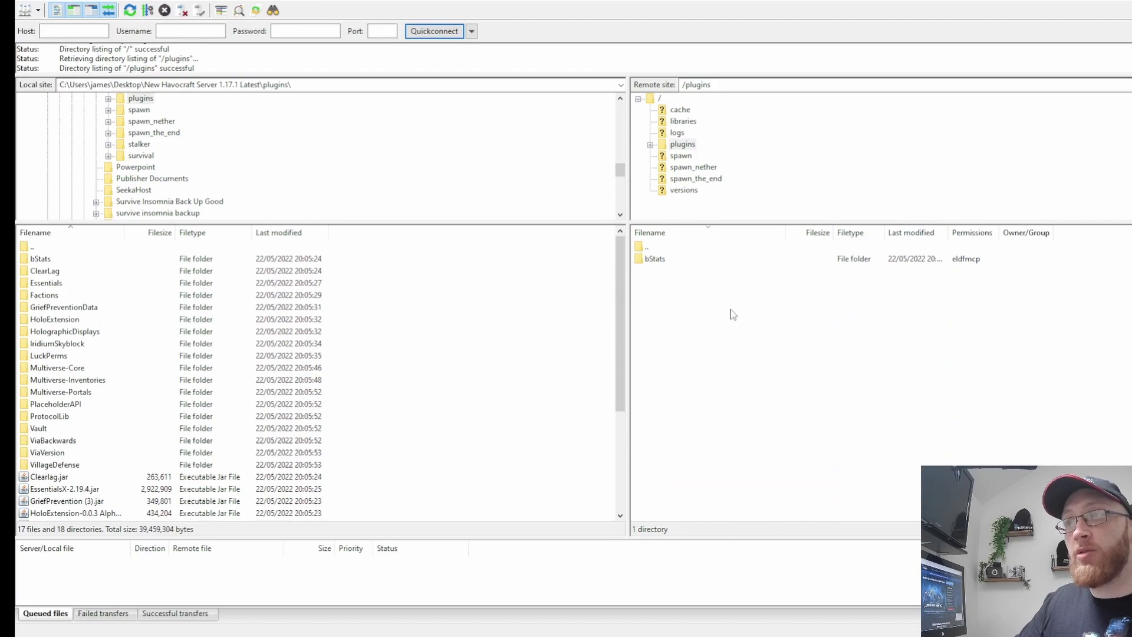
scroll(362, 345, "down", 4)
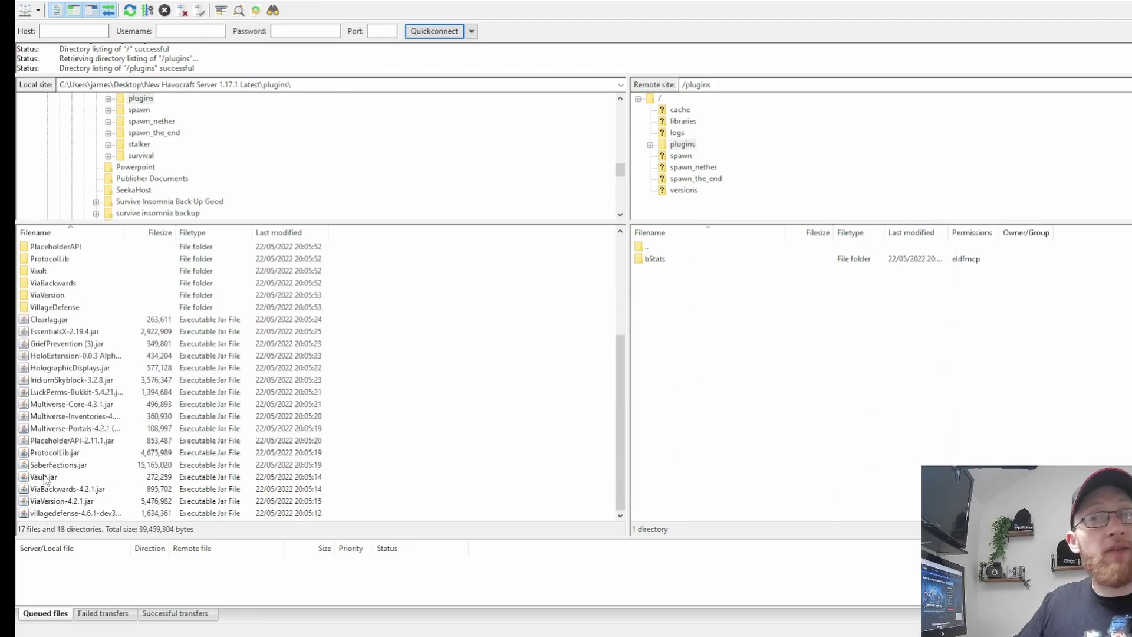
left_click(50, 477, "shift")
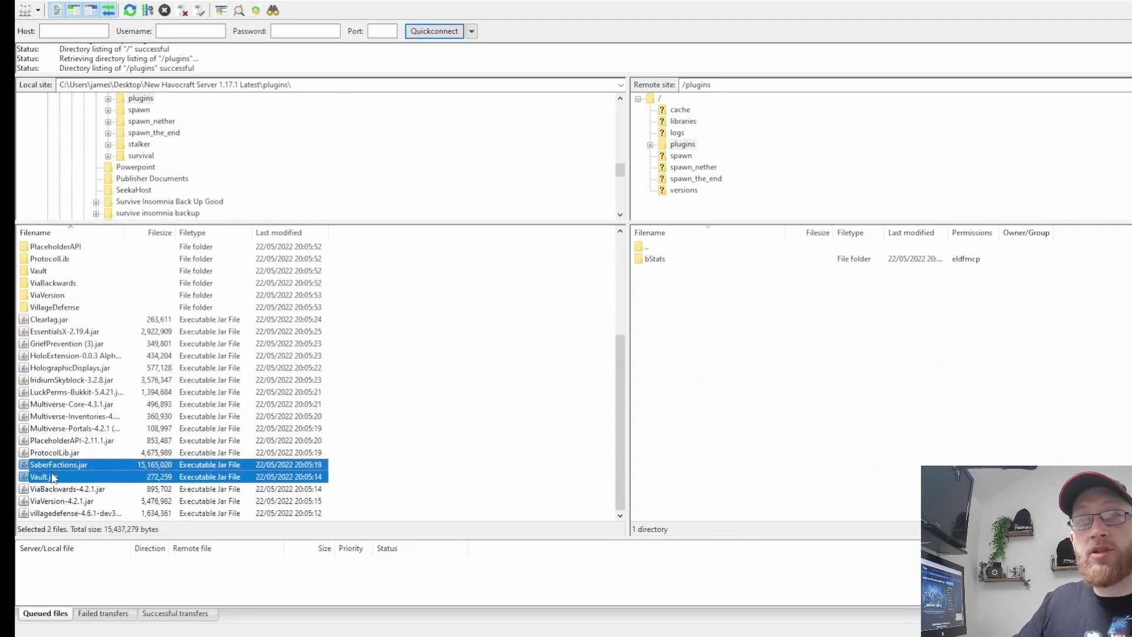
left_click_drag(50, 478, 105, 462)
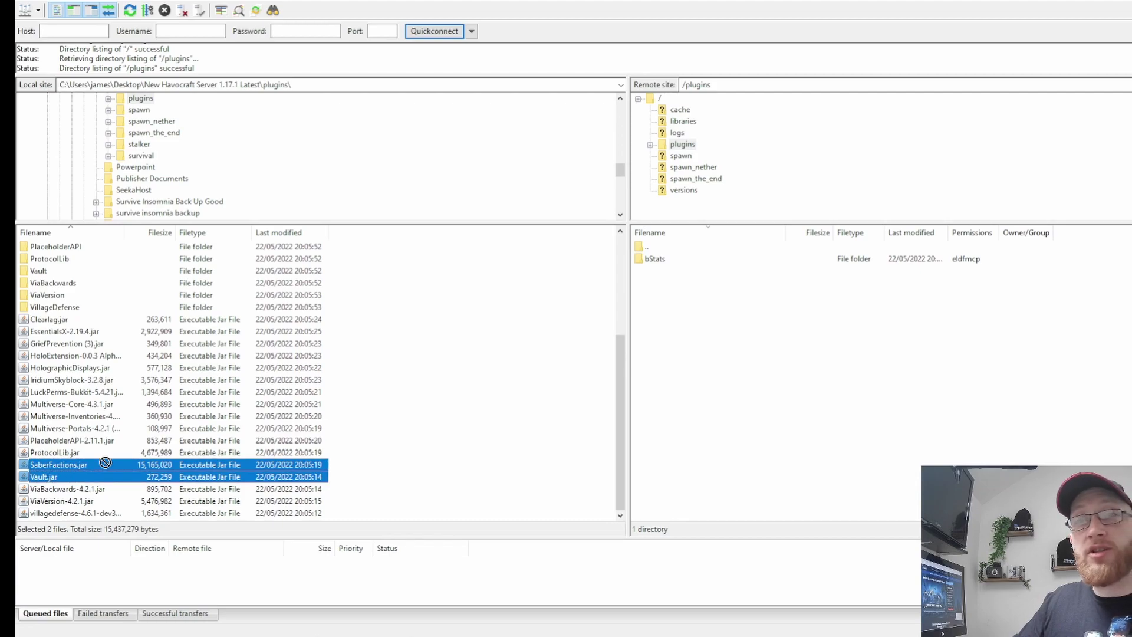
left_click_drag(714, 399, 714, 398)
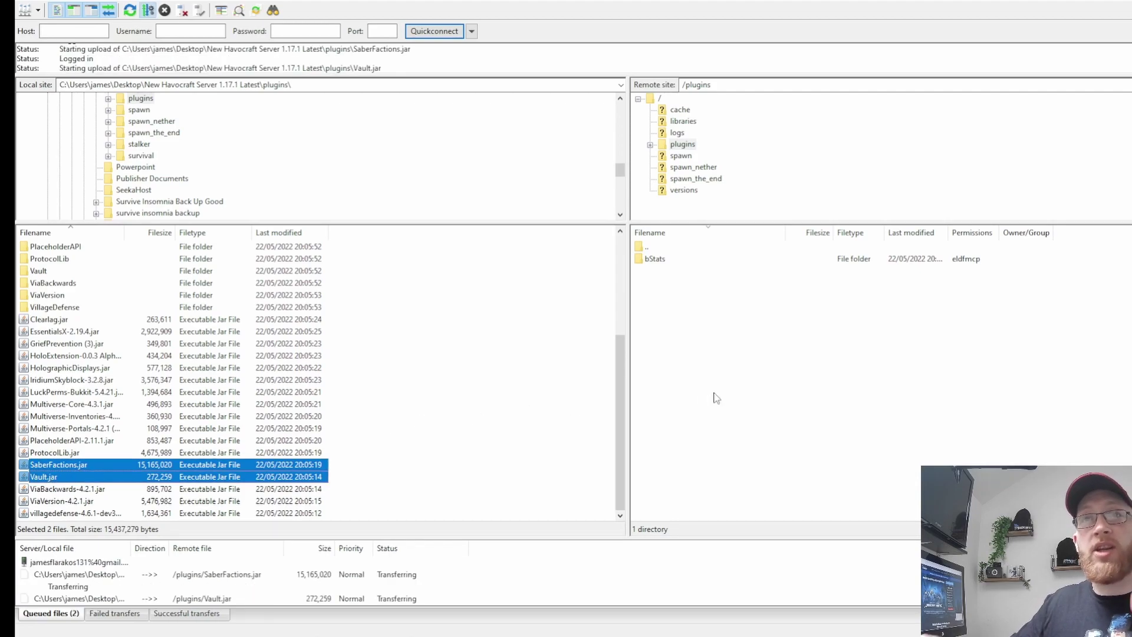
scroll(82, 377, "up", 4)
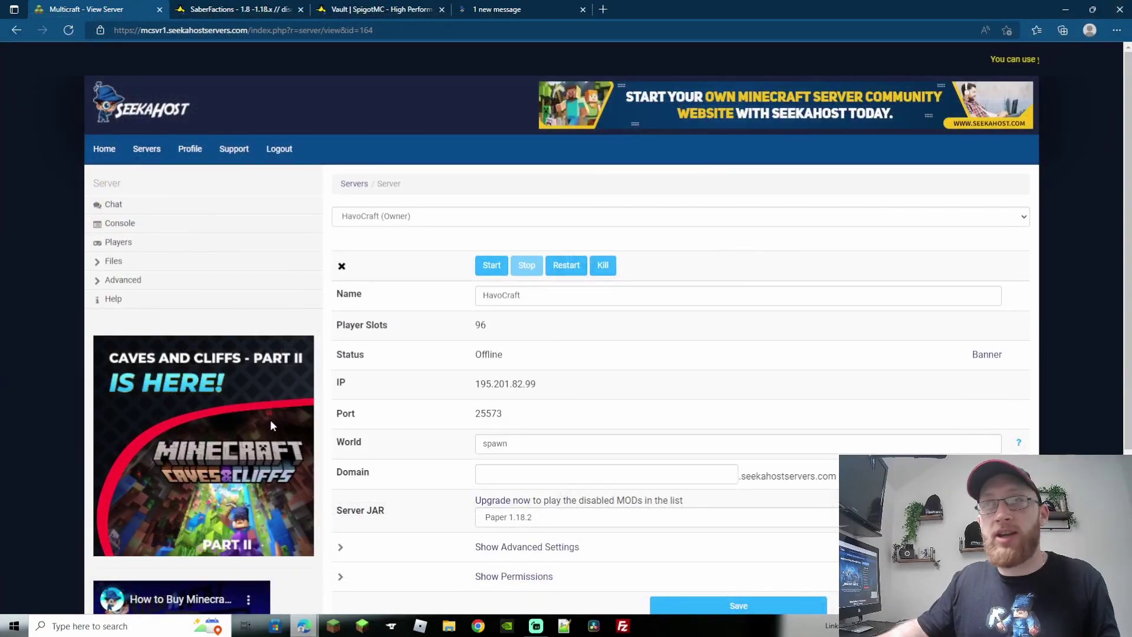
Step: Start the HavoCraft server again so its status returns to Online
left_click(487, 269)
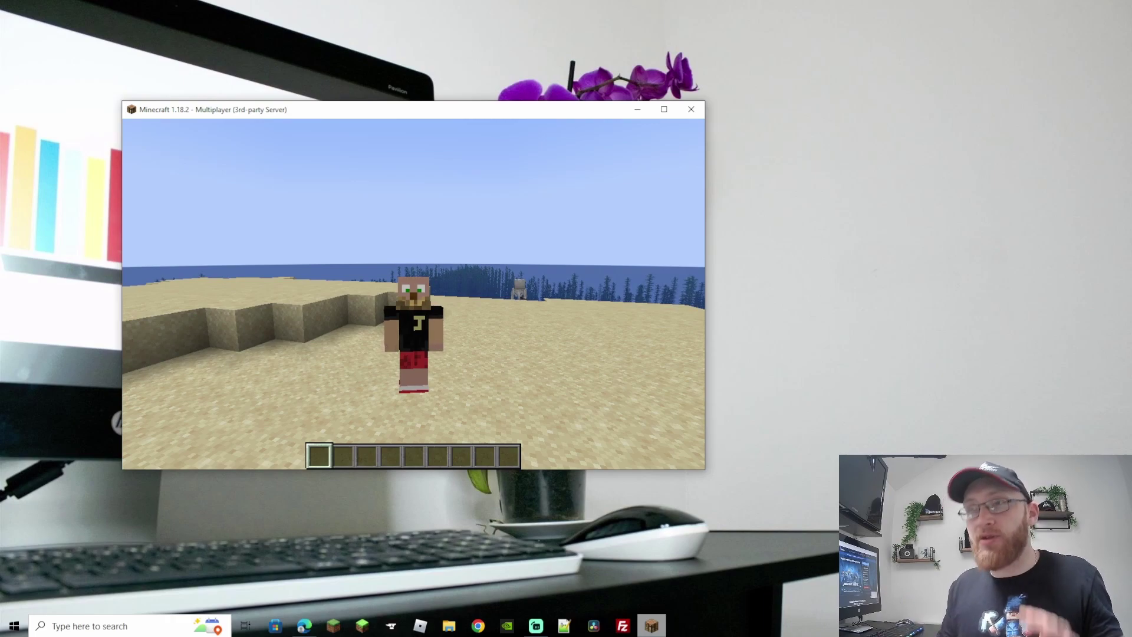
Step: Browse the /f tab-completions, then run /f create starter to make the faction
key("slash")
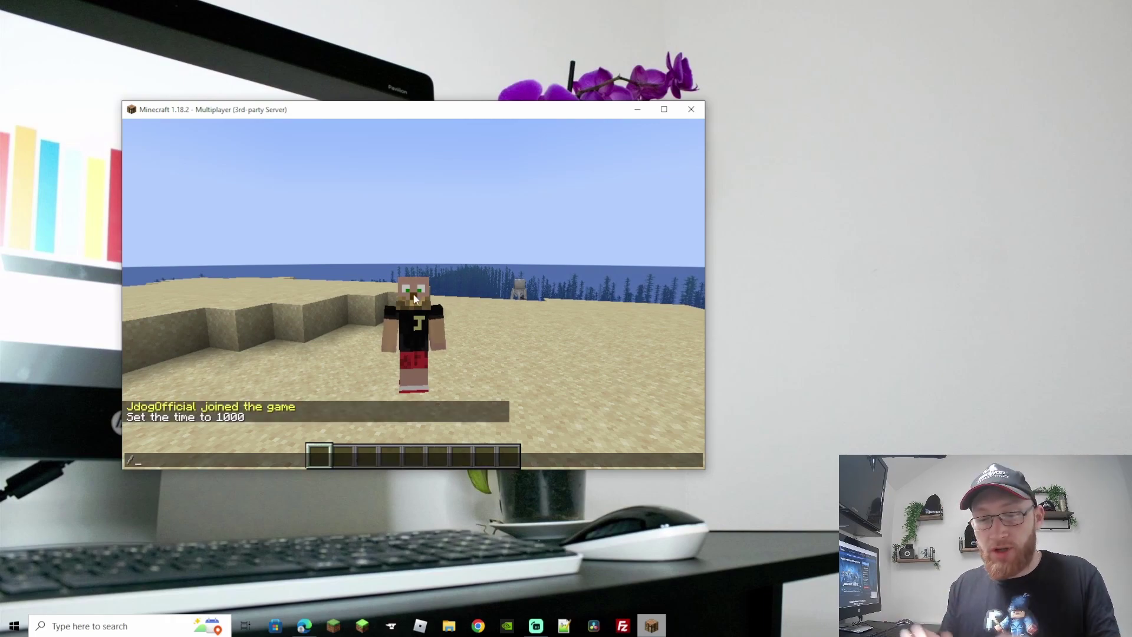
type("f")
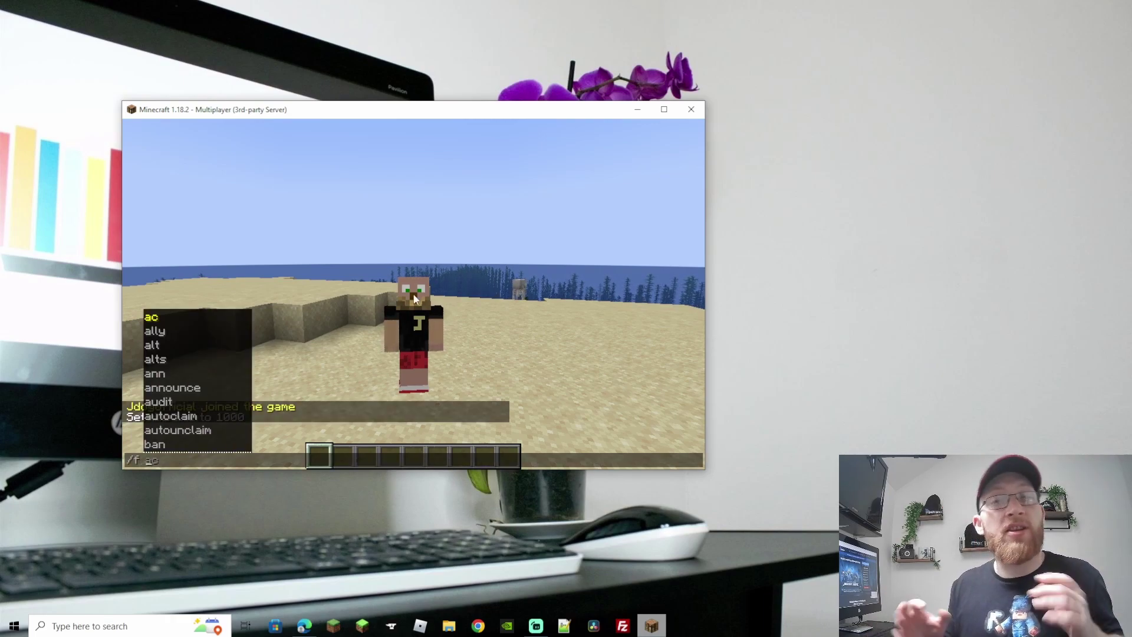
key("Tab")
key("Tab")
key("Tab")
key("Tab")
key("Tab")
key("Tab")
key("Tab")
key("Tab")
key("Tab")
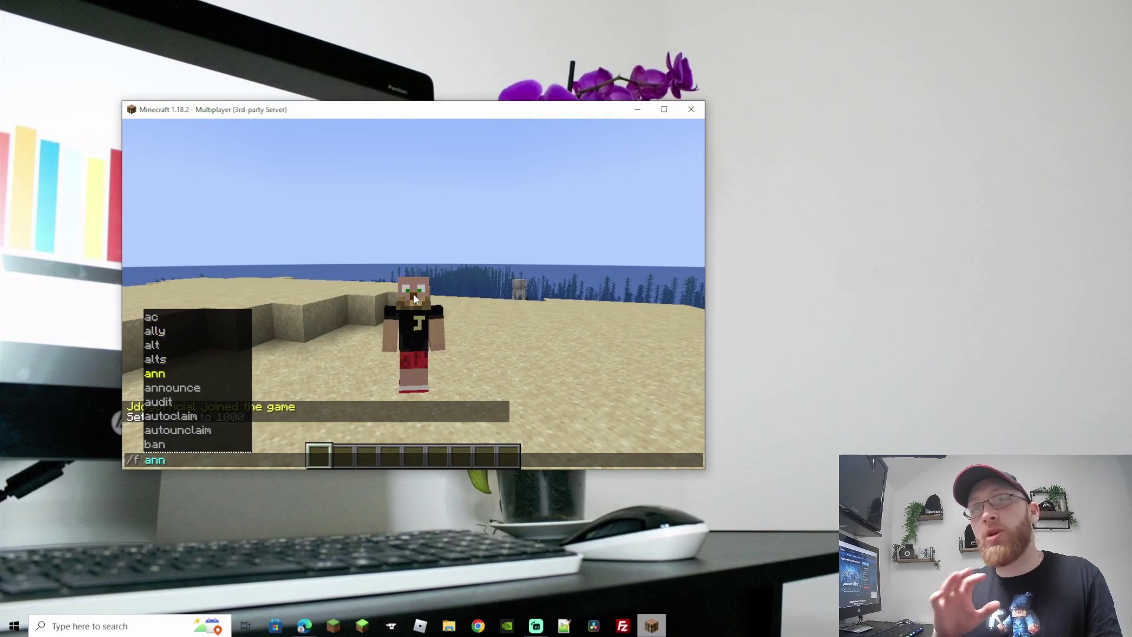
key("Tab")
key("Tab")
key("Tab")
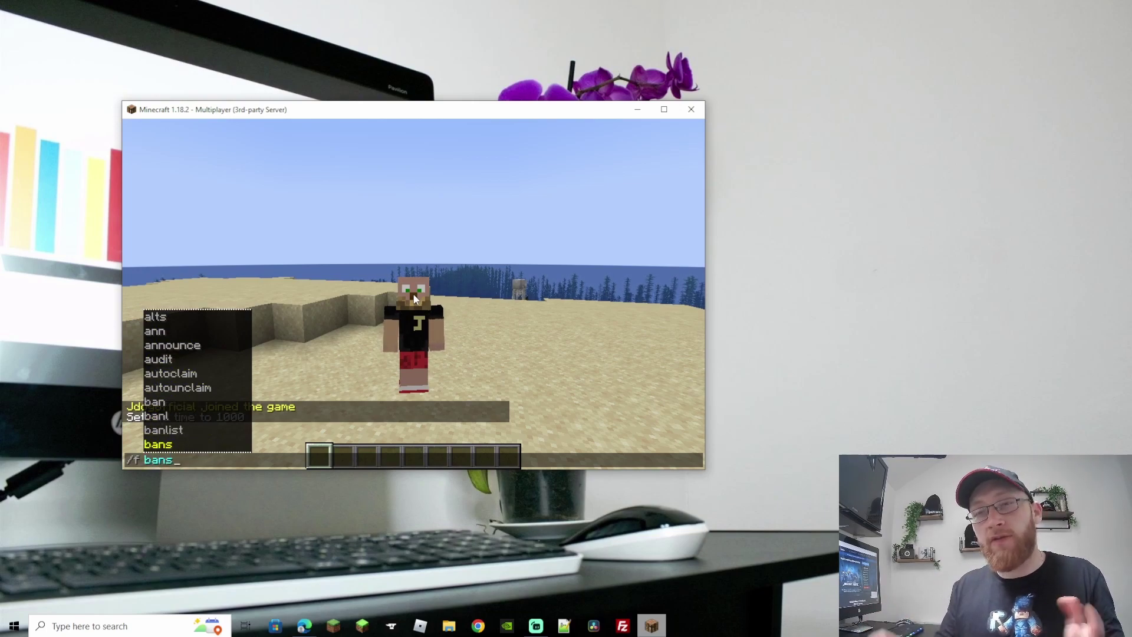
key("BackSpace")
key("BackSpace")
key("BackSpace")
key("BackSpace")
key("BackSpace")
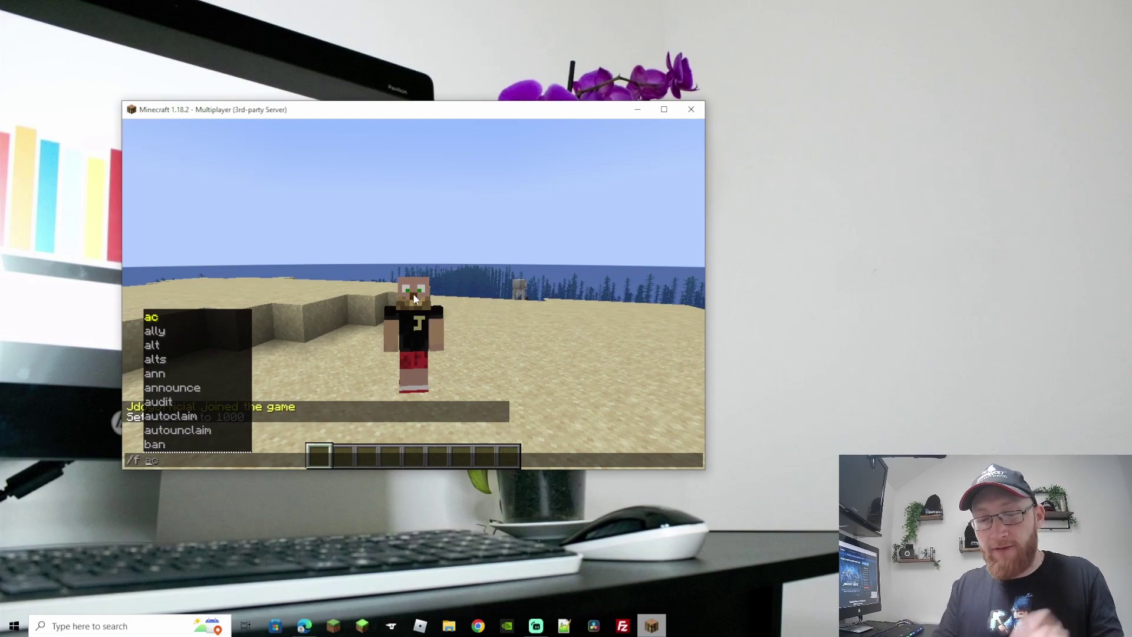
type("create")
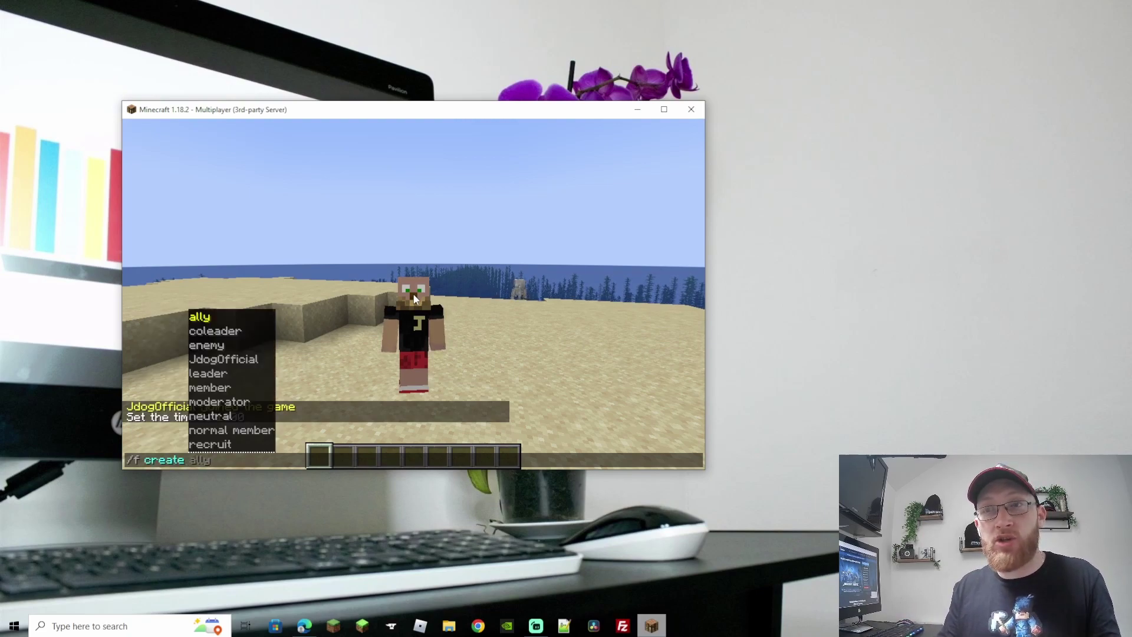
type(" starter")
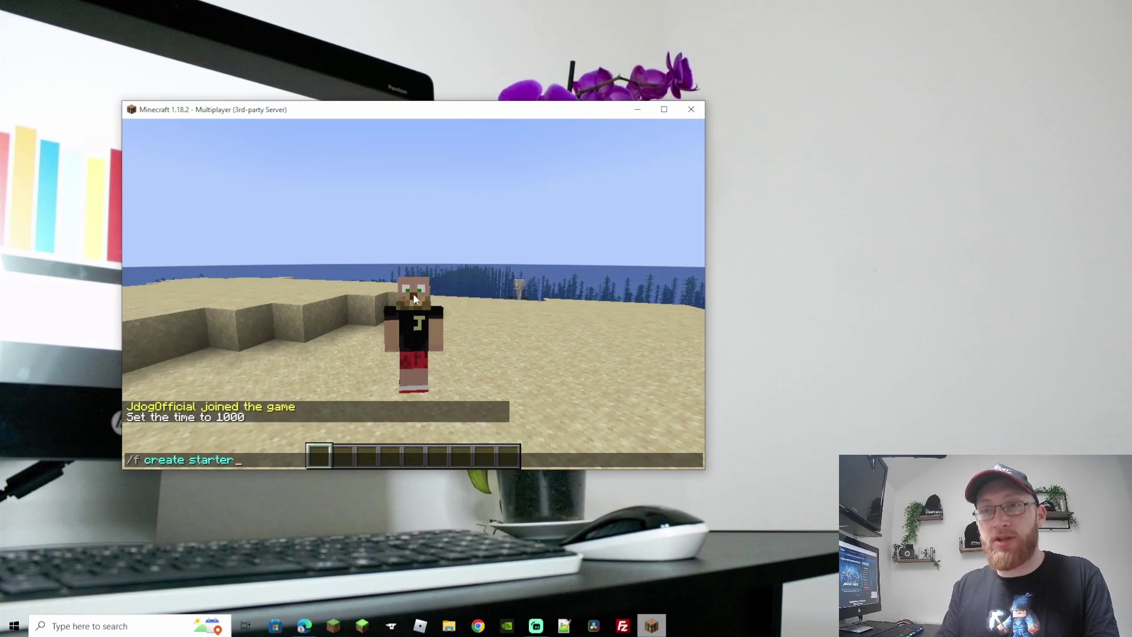
key("Return")
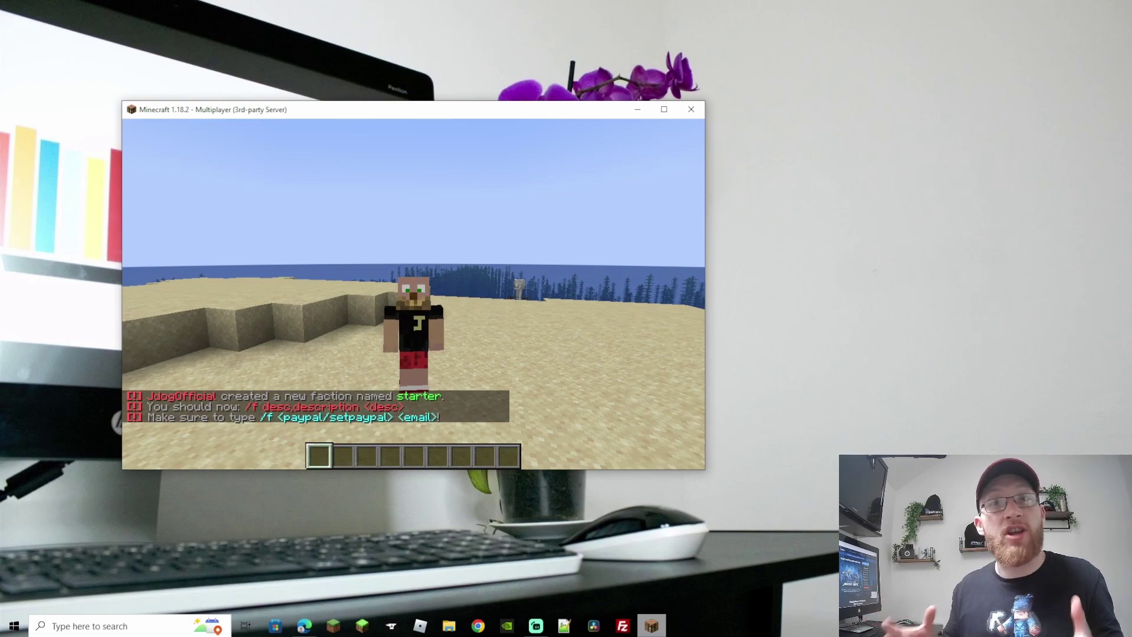
Step: Set the faction description to 'Hi guys' and attempt a land claim, refused at power 0/10
key("slash")
type("f desc Hi ")
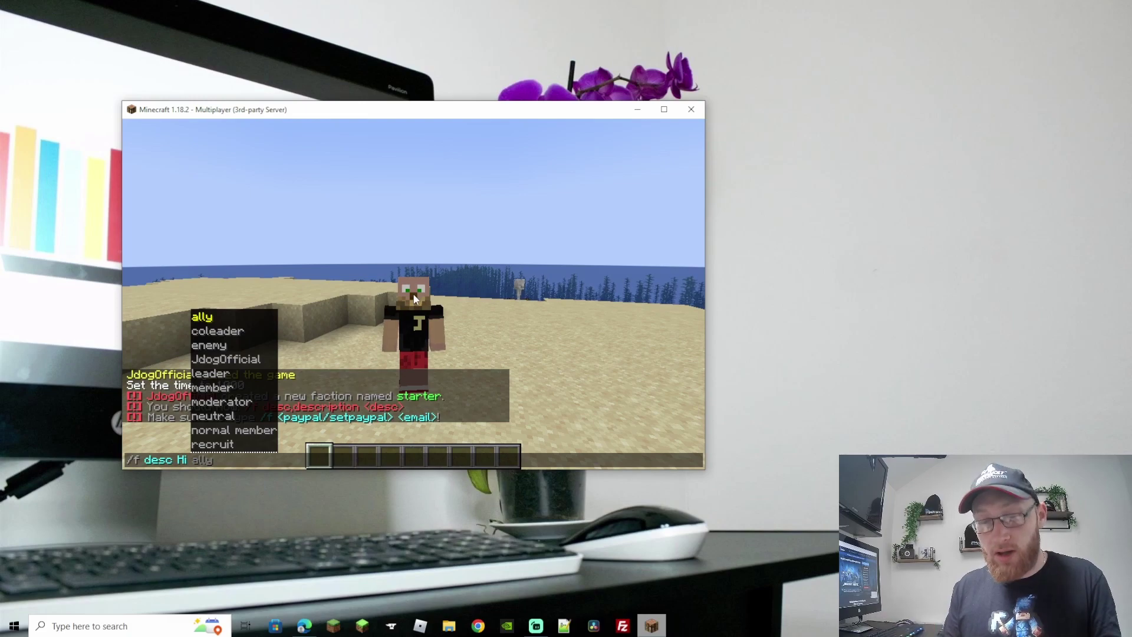
type("guys")
key("Return")
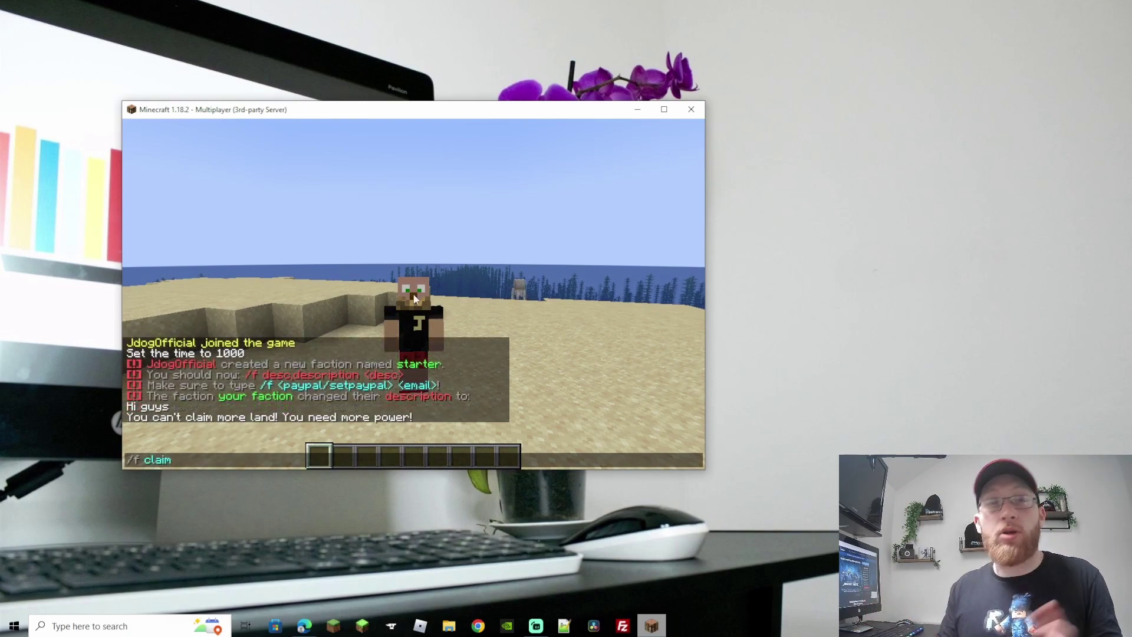
key("Return")
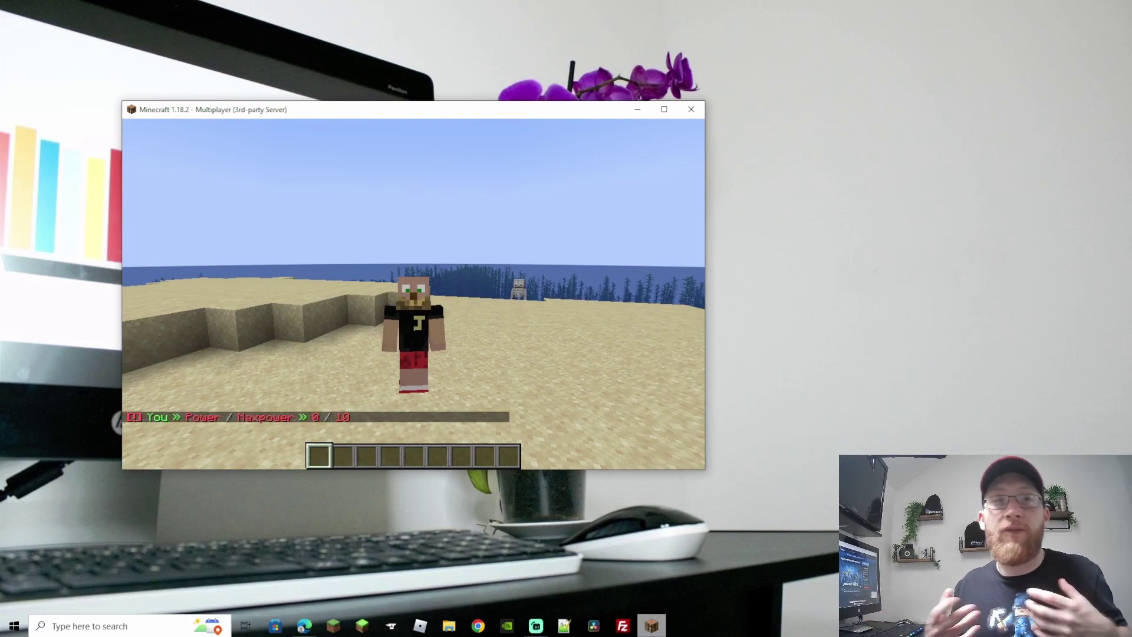
Step: Start a new /f ac command in chat and browse its subcommand suggestions
key("slash")
type("f ac")
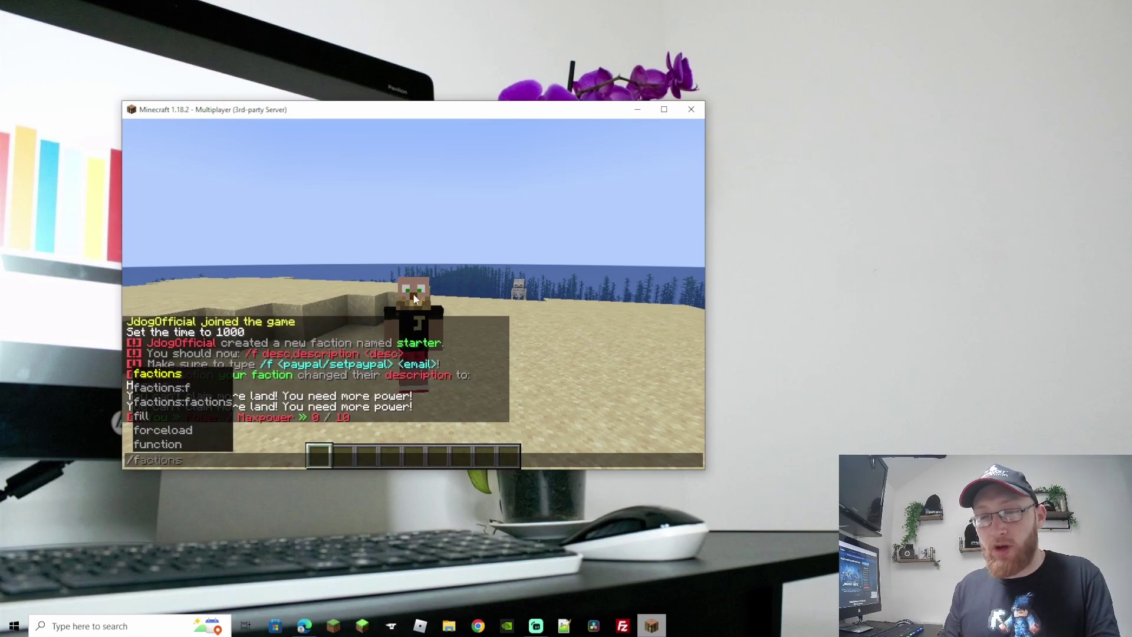
key("Tab")
key("Tab")
key("Tab")
key("Tab")
key("Tab")
key("Tab")
key("Tab")
key("Tab")
key("Tab")
key("Tab")
key("Tab")
key("Tab")
key("Tab")
key("Tab")
key("Tab")
key("Tab")
key("Tab")
key("Tab")
key("Tab")
key("Tab")
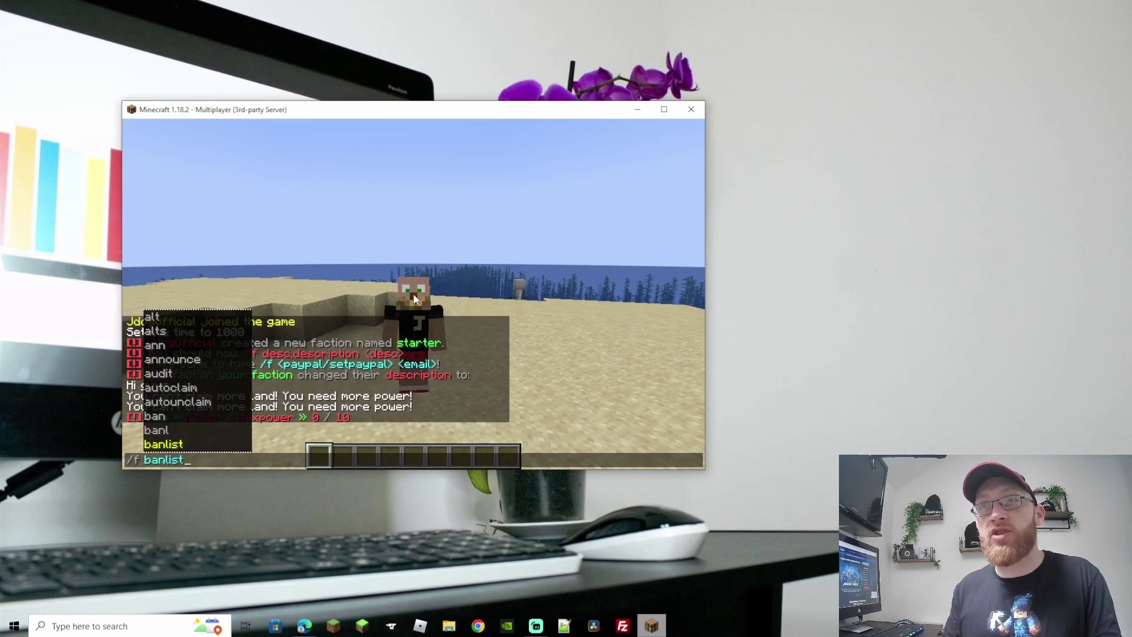
Step: Cycle the /f subcommand suggestions through the r and set commands, then clear the suggestion
key("Tab")
key("Tab")
key("Tab")
key("Tab")
key("Tab")
key("Tab")
key("Tab")
key("Tab")
key("Tab")
key("Tab")
key("Tab")
key("Tab")
key("Tab")
key("Tab")
key("Tab")
key("Tab")
key("Tab")
key("Tab")
key("Tab")
key("Tab")
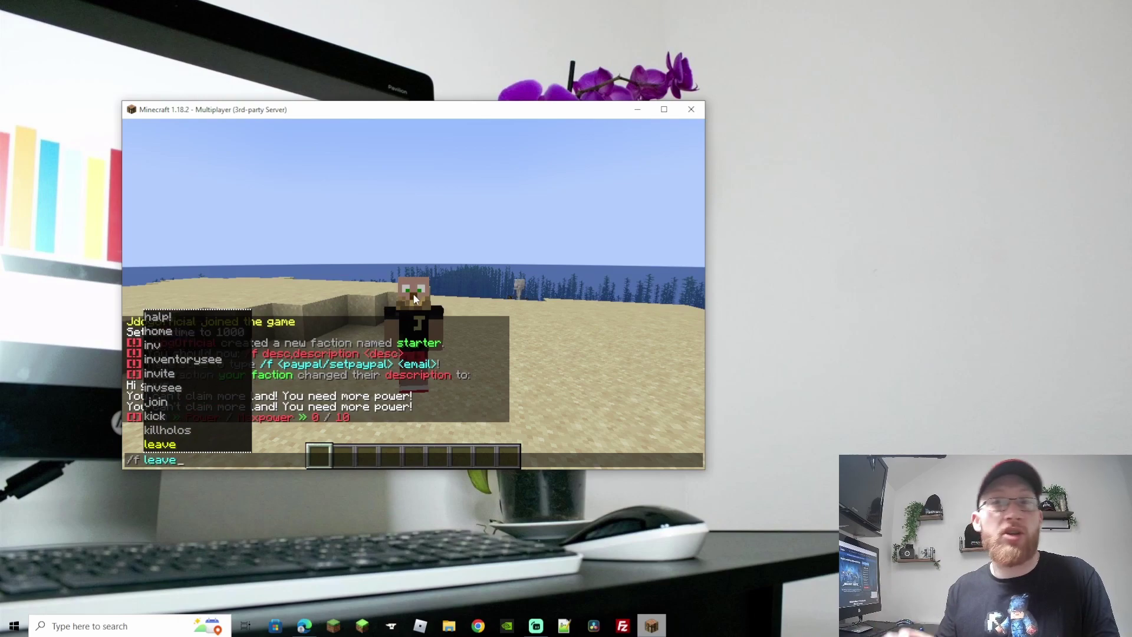
key("Tab")
key("Tab")
key("Tab")
key("Tab")
key("Tab")
key("Tab")
key("Tab")
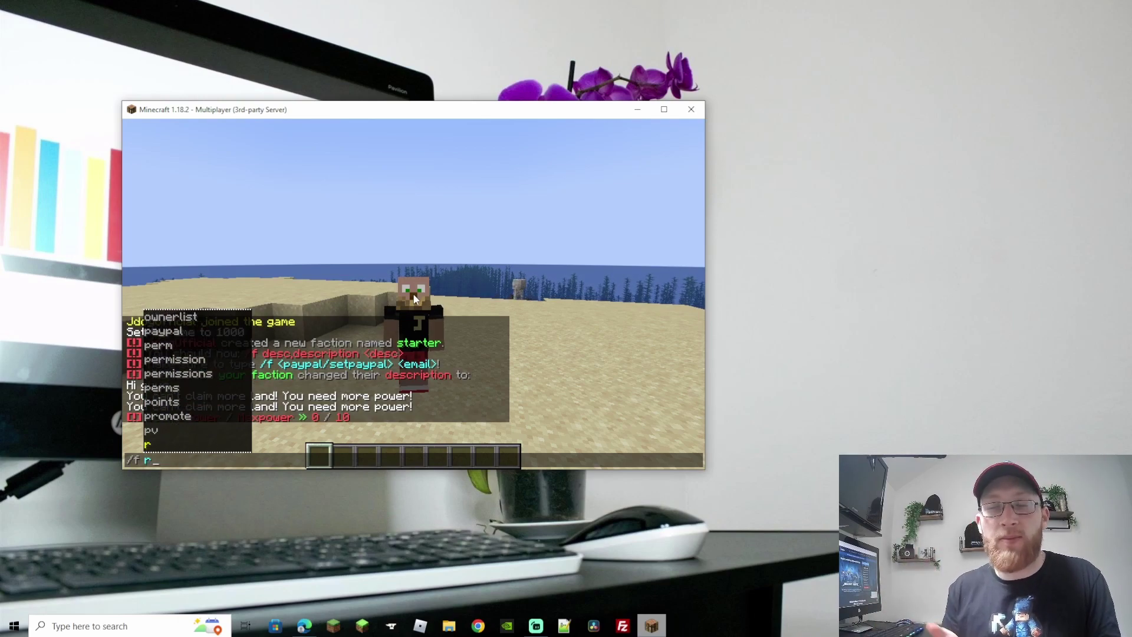
key("Tab")
key("Tab")
key("Tab")
key("Tab")
key("Tab")
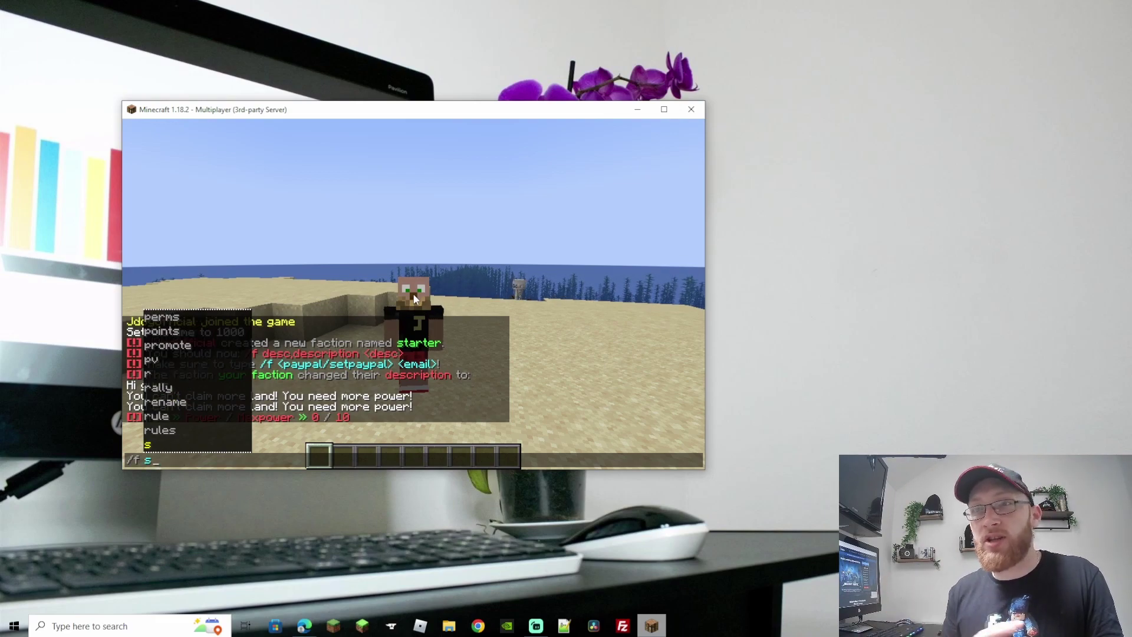
key("Tab")
key("Tab")
key("Tab")
key("Tab")
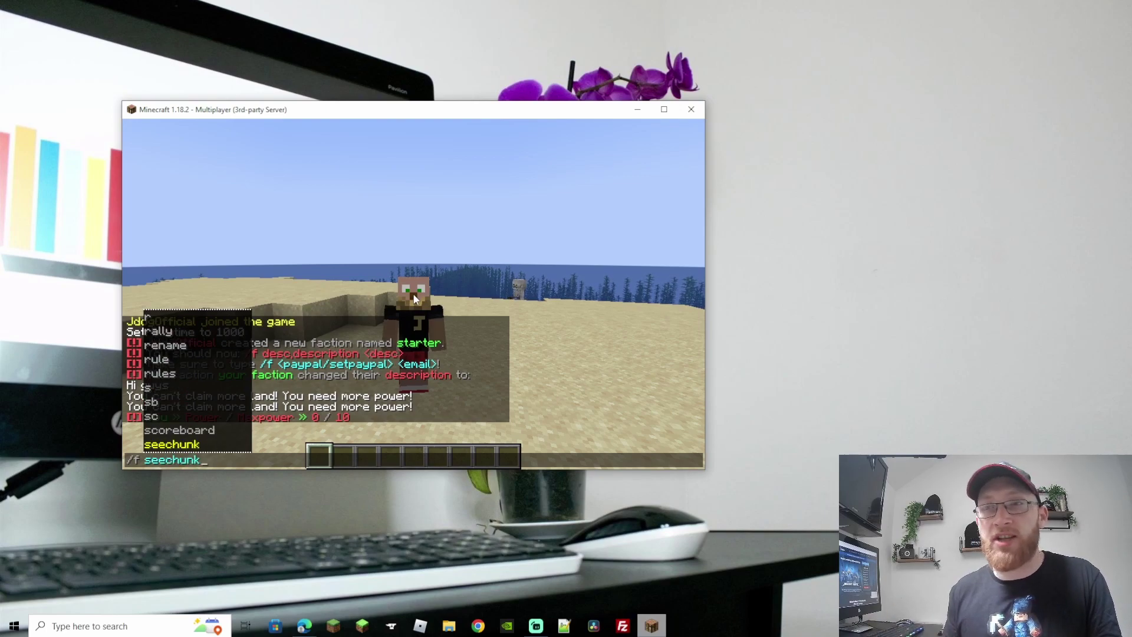
key("Tab")
key("Tab")
key("Tab")
key("Tab")
key("Tab")
key("Tab")
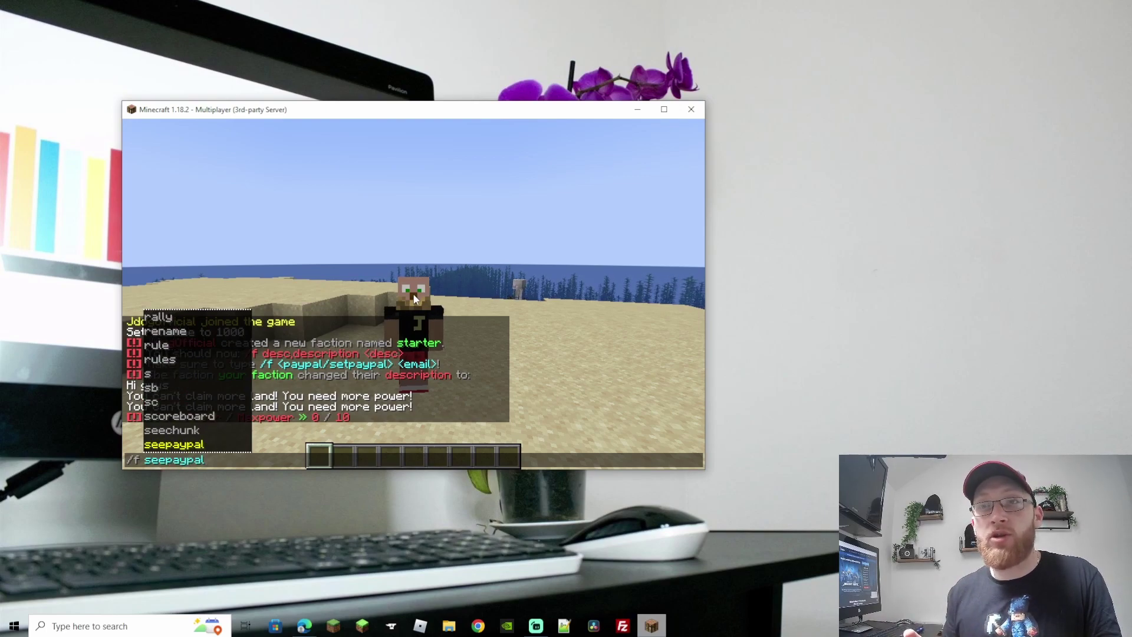
key("Tab")
key("Tab")
key("Tab")
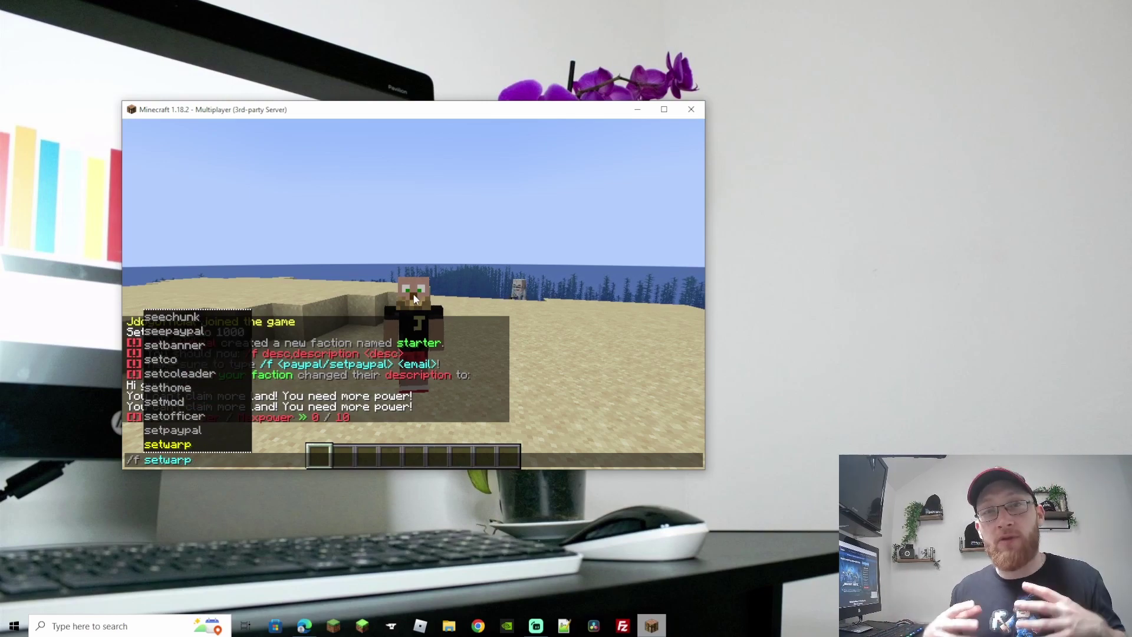
key("BackSpace")
key("BackSpace")
key("BackSpace")
key("BackSpace")
key("BackSpace")
key("BackSpace")
key("BackSpace")
Step: Run /f promote on your own name, which is refused as managing your own rank
type("promote")
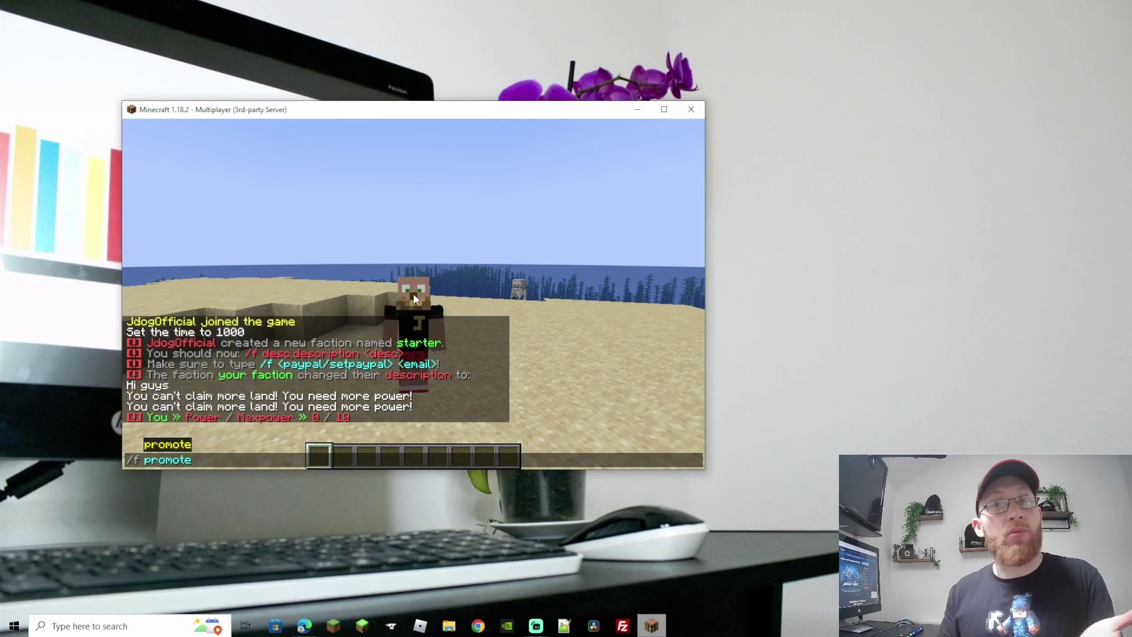
key("Tab")
key("Tab")
key("Tab")
key("Tab")
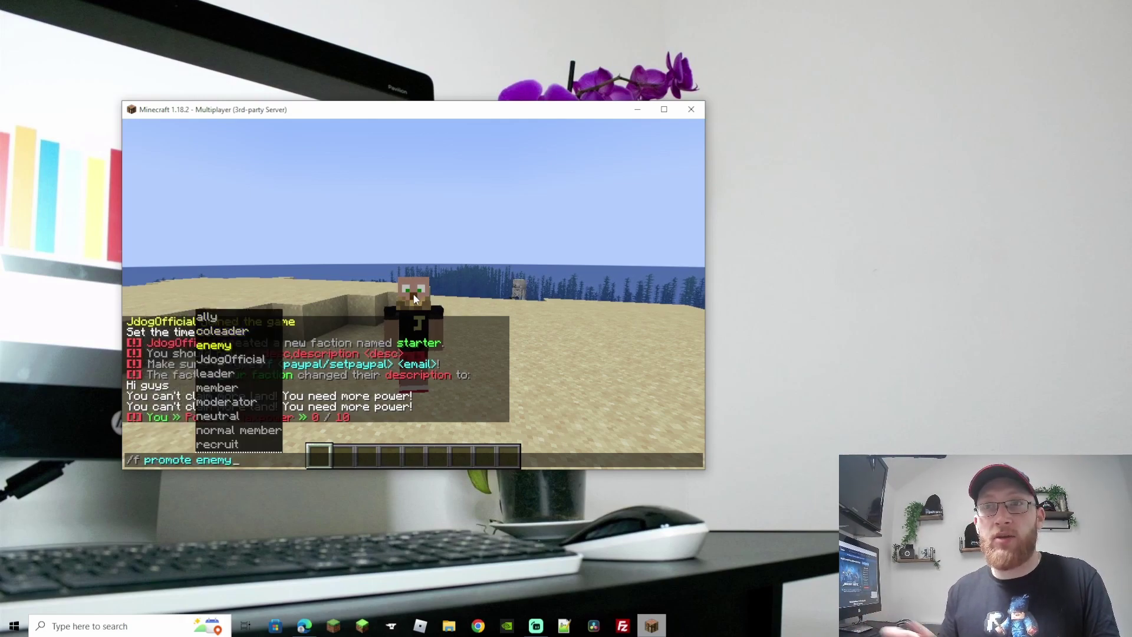
key("Return")
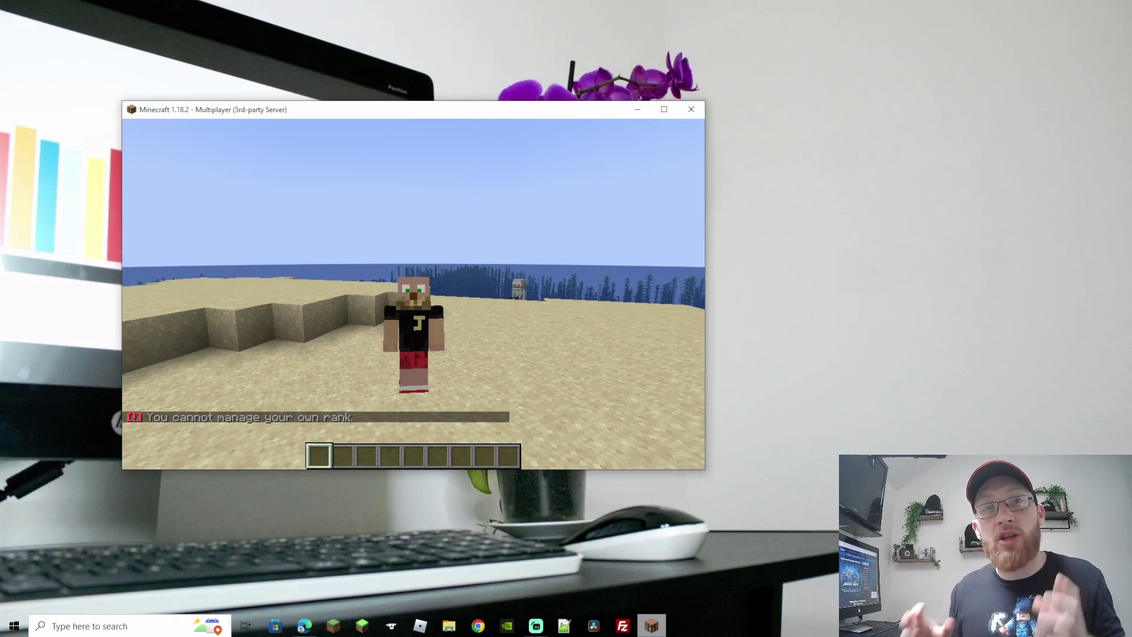
Step: Run /f bank, which reports econEnabled must be true in conf.json
key("slash")
type("f bank")
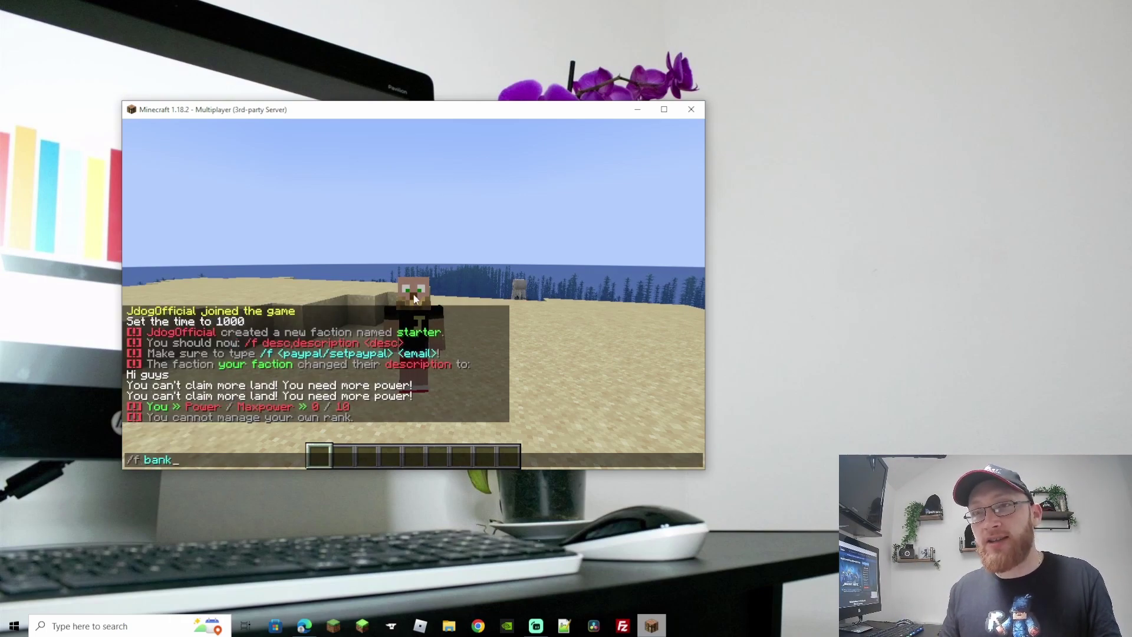
key("Return")
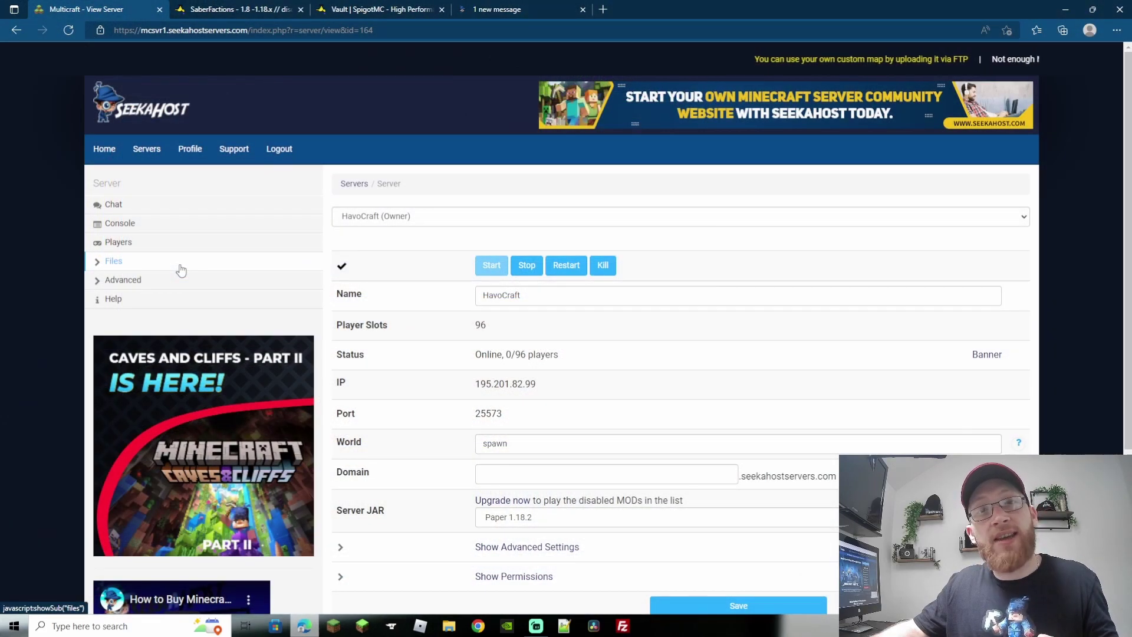
Step: Open /plugins/Factions/conf.json for editing in the Multicraft web FTP client
left_click(113, 261)
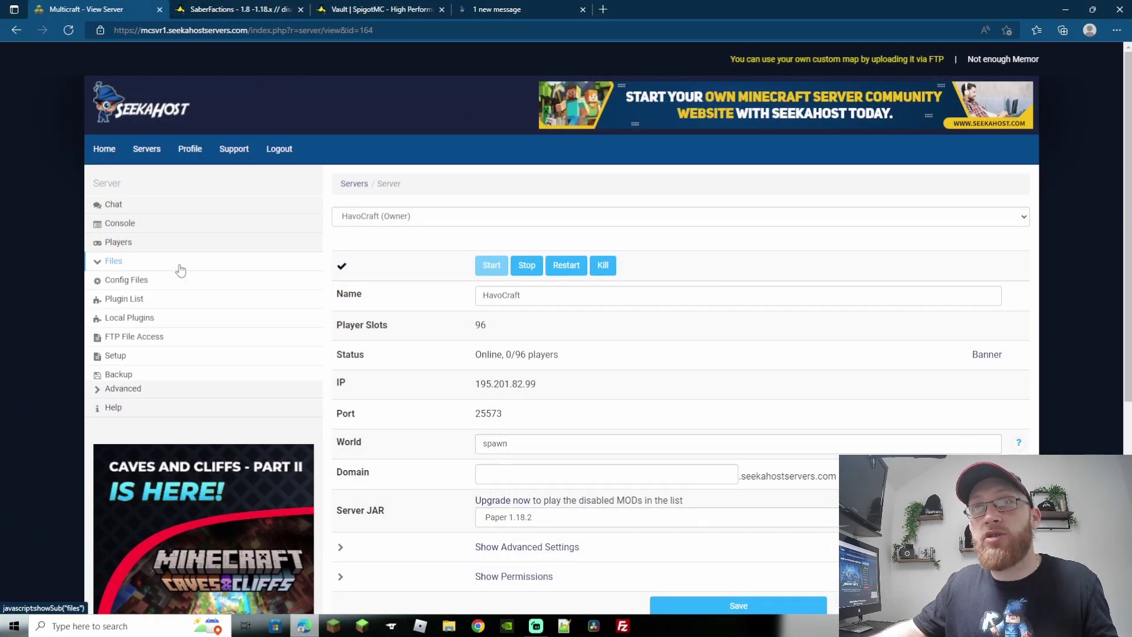
left_click(142, 340)
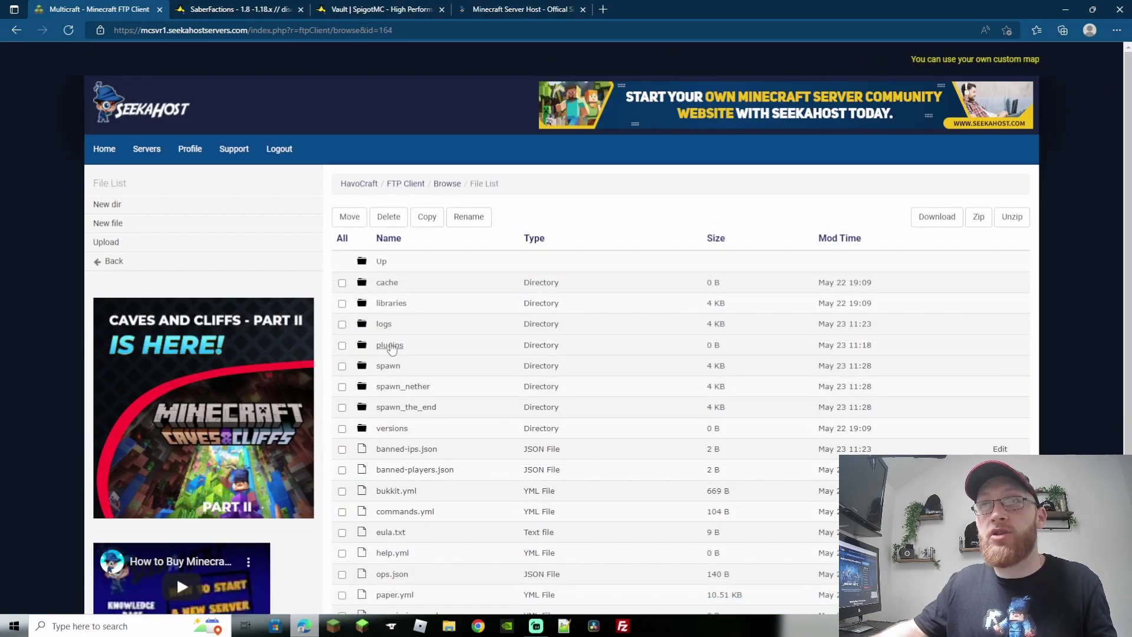
left_click(386, 347)
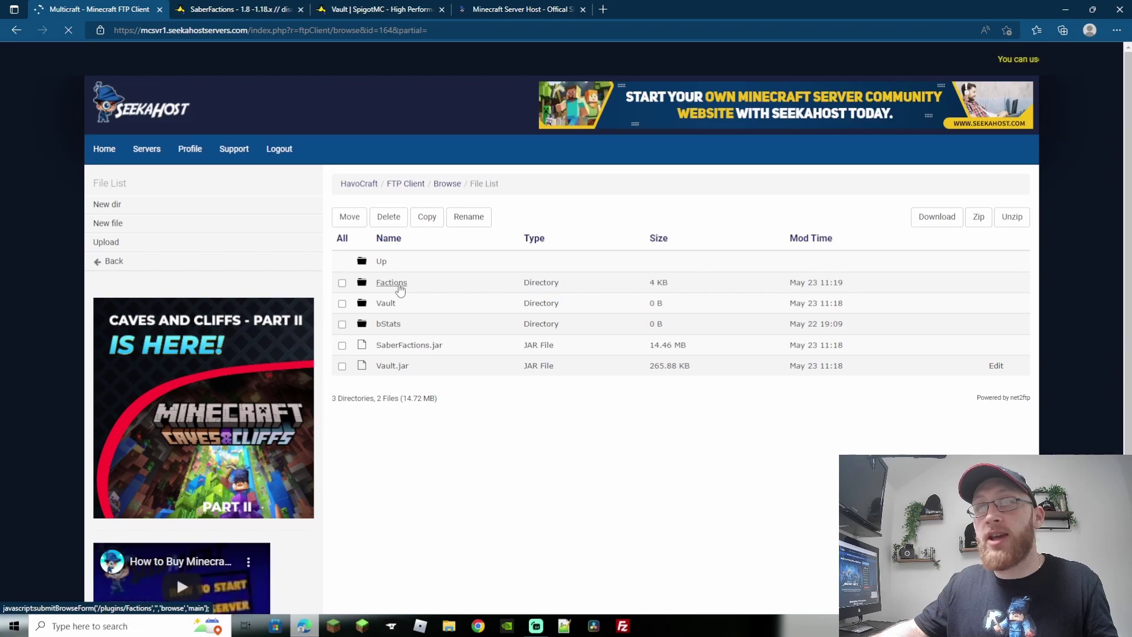
left_click(400, 288)
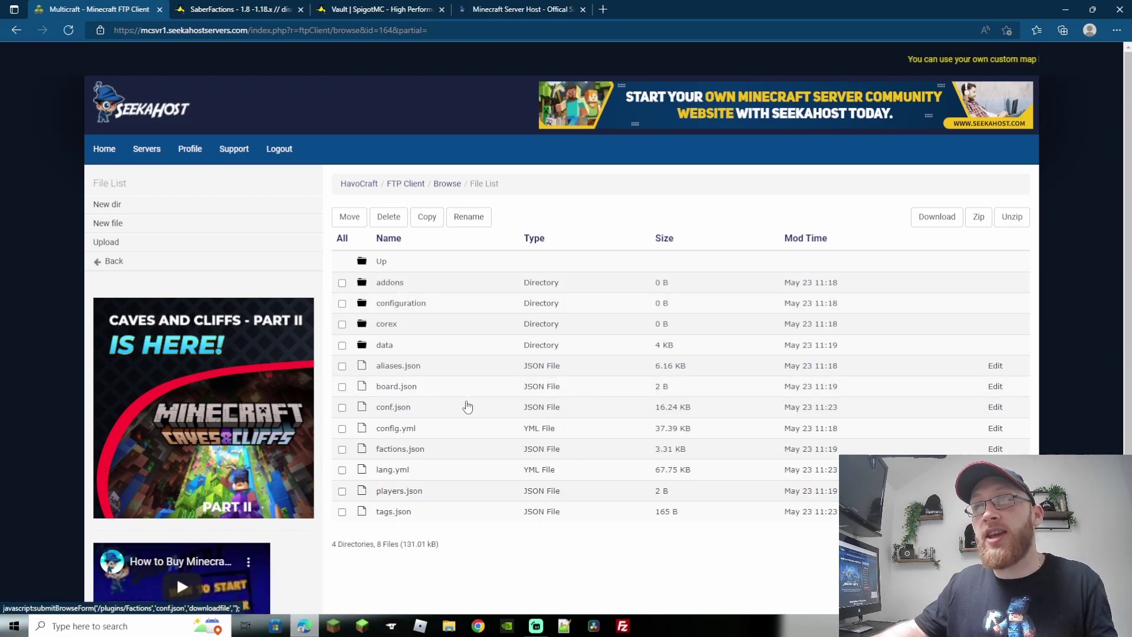
left_click(999, 408)
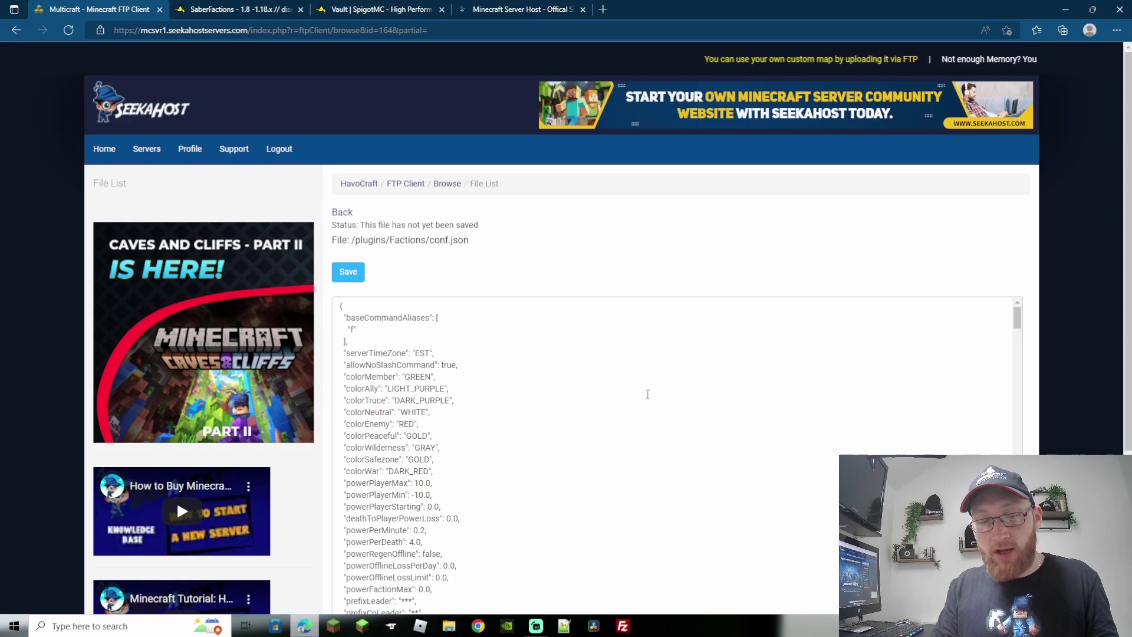
Step: Change econEnabled from false to true in conf.json and save the file
key("ctrl+f")
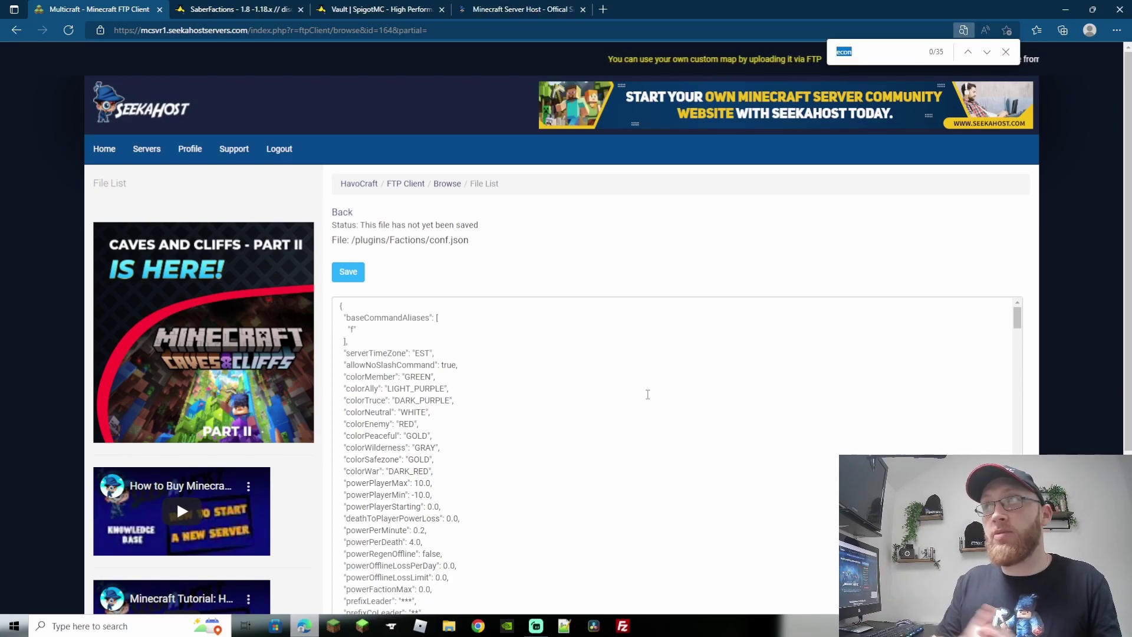
key("Return")
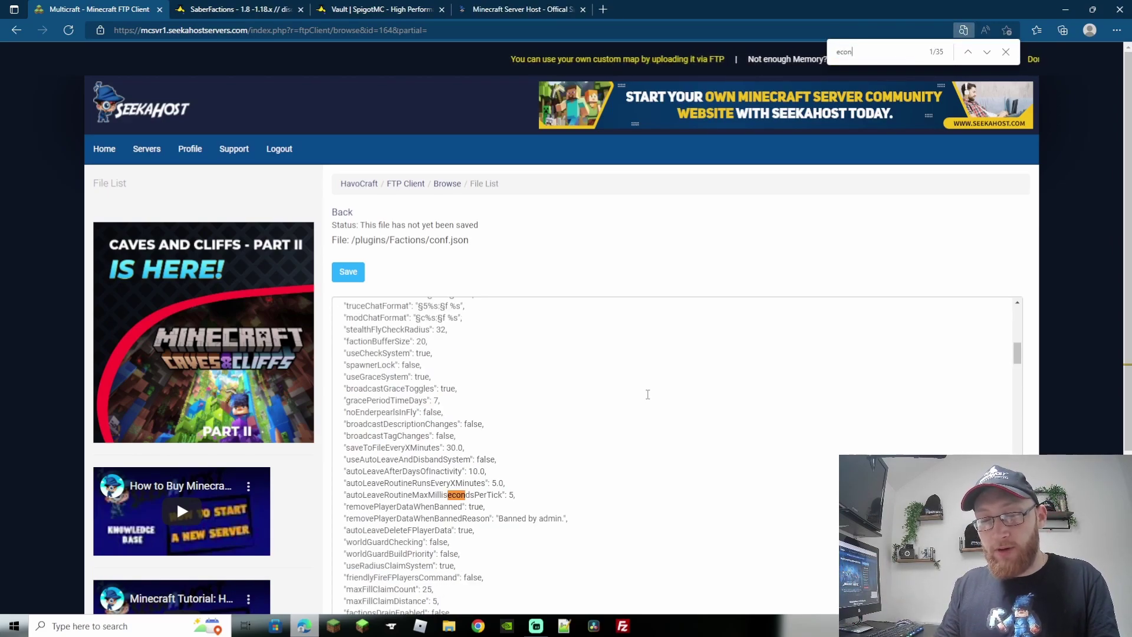
type("enab")
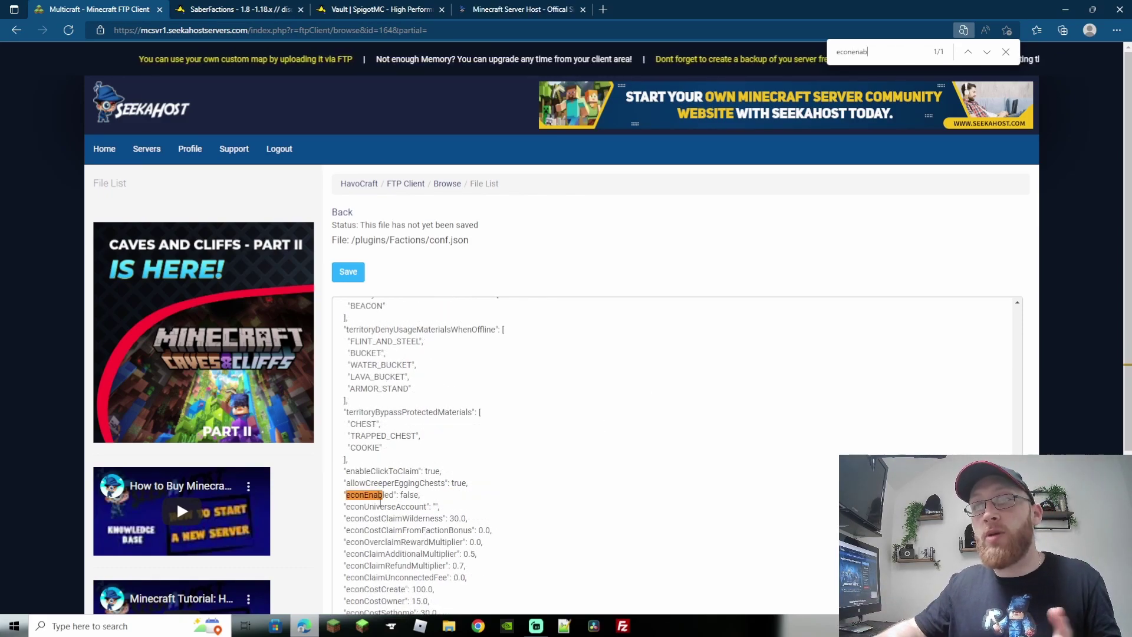
double_click(409, 494)
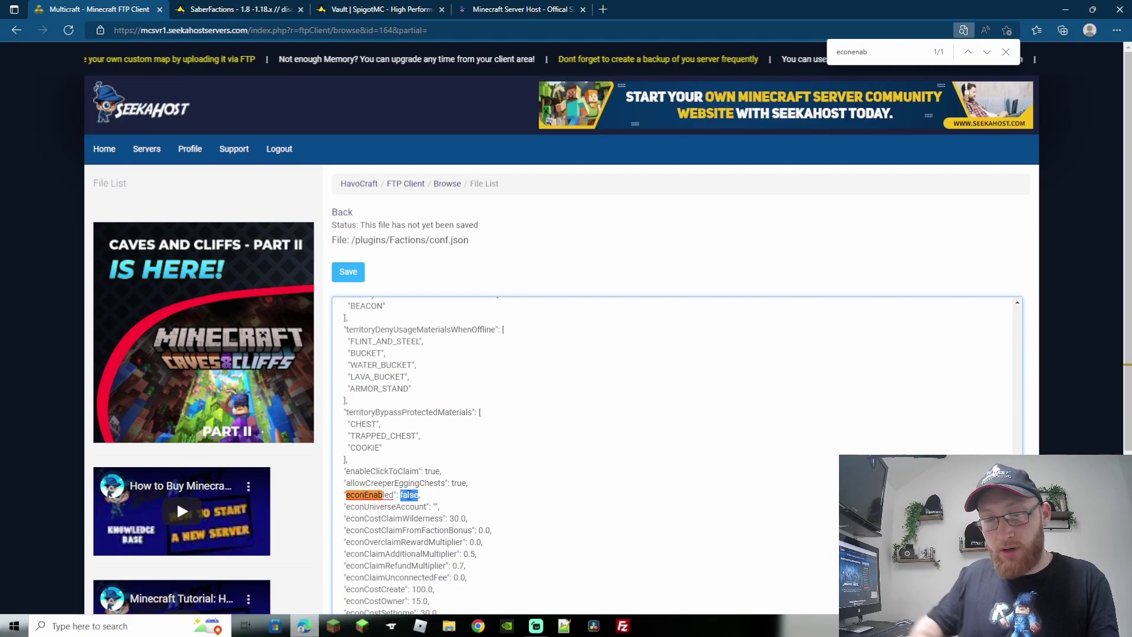
type("true")
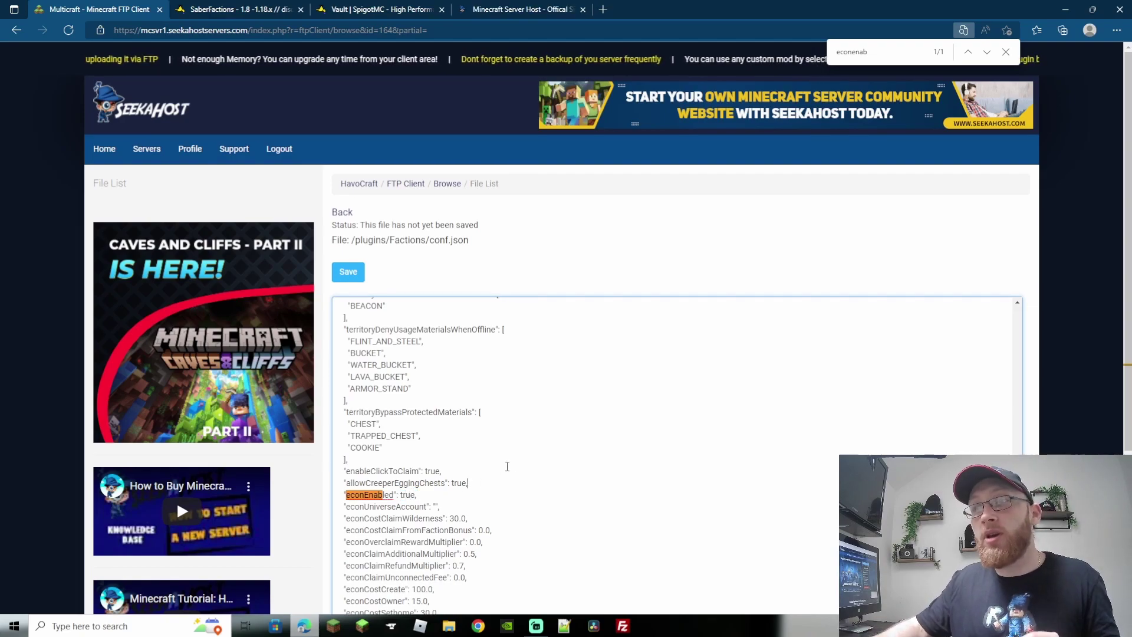
left_click(348, 274)
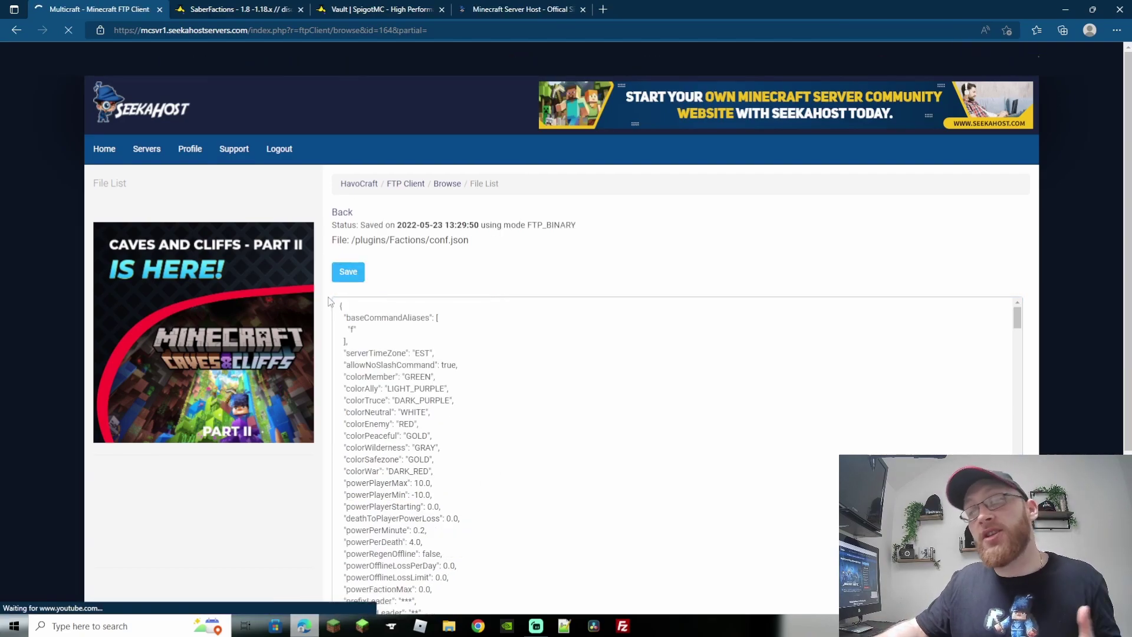
Step: Go back to the HavoCraft server overview and restart the server to load the updated conf.json
left_click(360, 184)
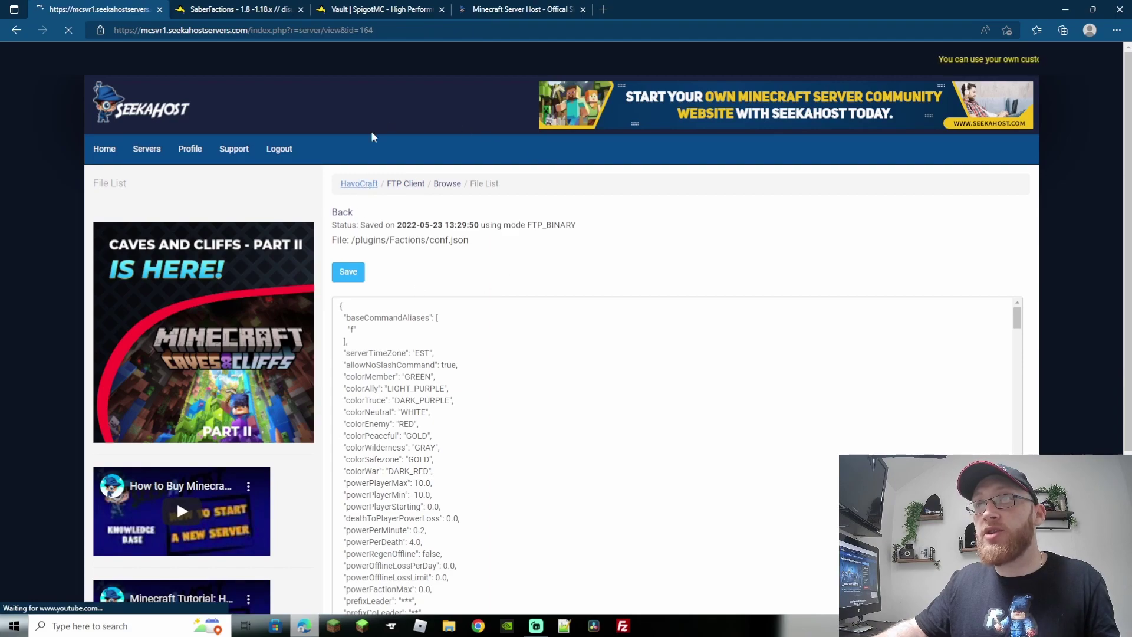
left_click(566, 267)
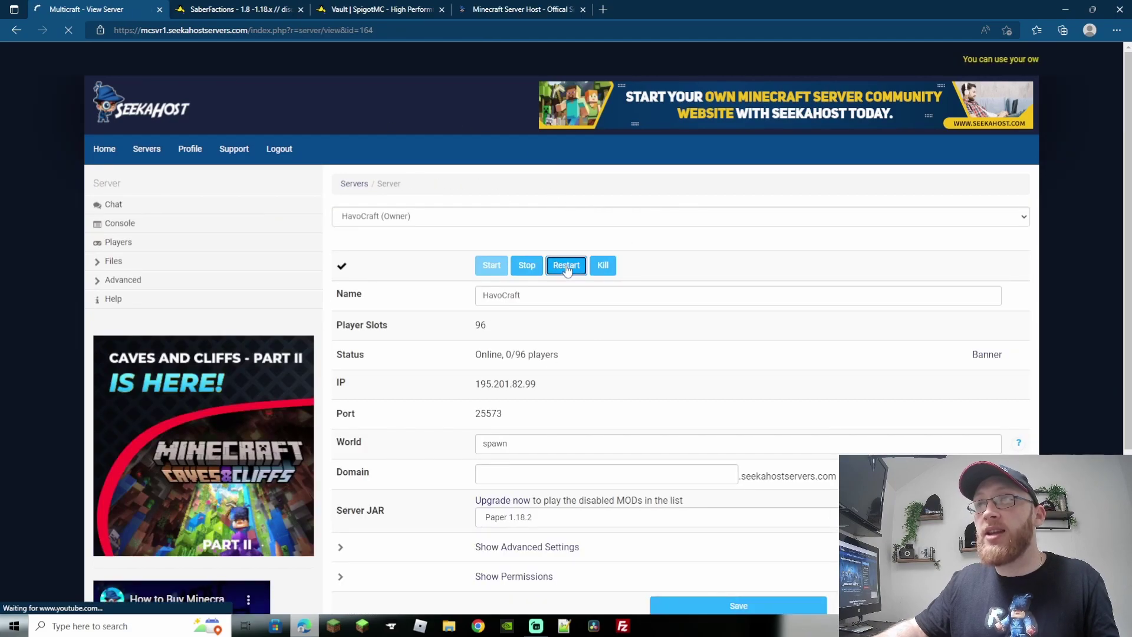